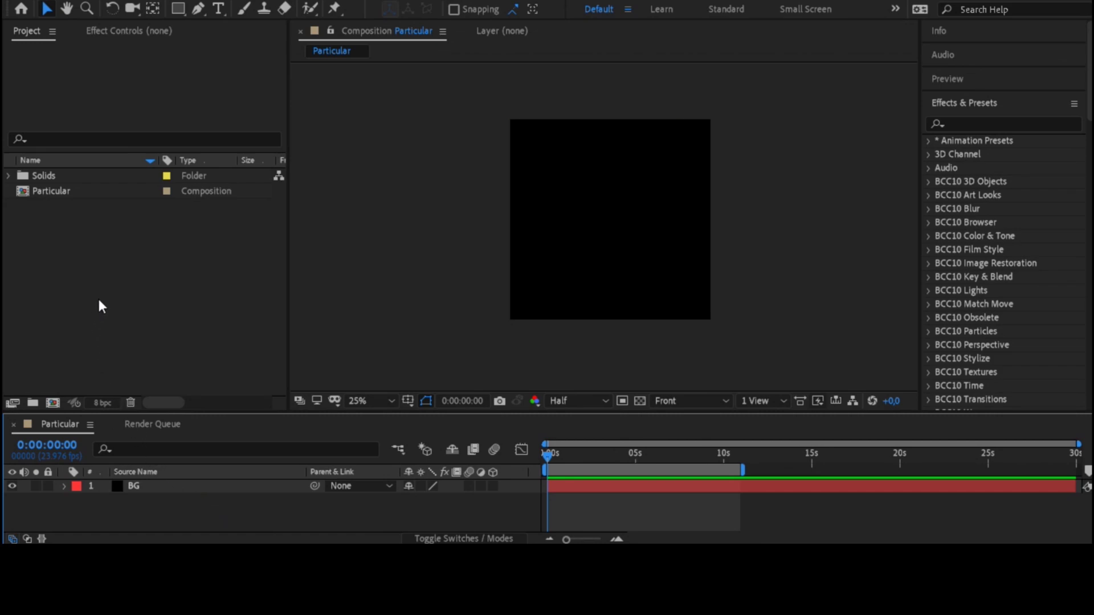
Bring up the context menu for the Particular composition.
right_click(98, 196)
Keep the Particular composition settings unchanged and add a new black solid named Particles.
click(121, 200)
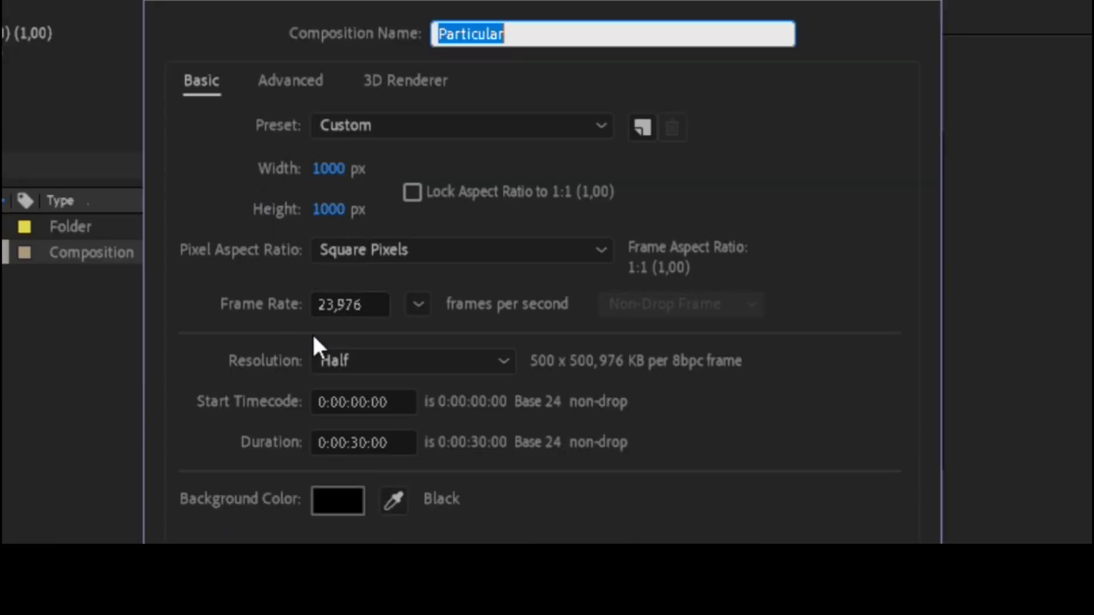
click(578, 430)
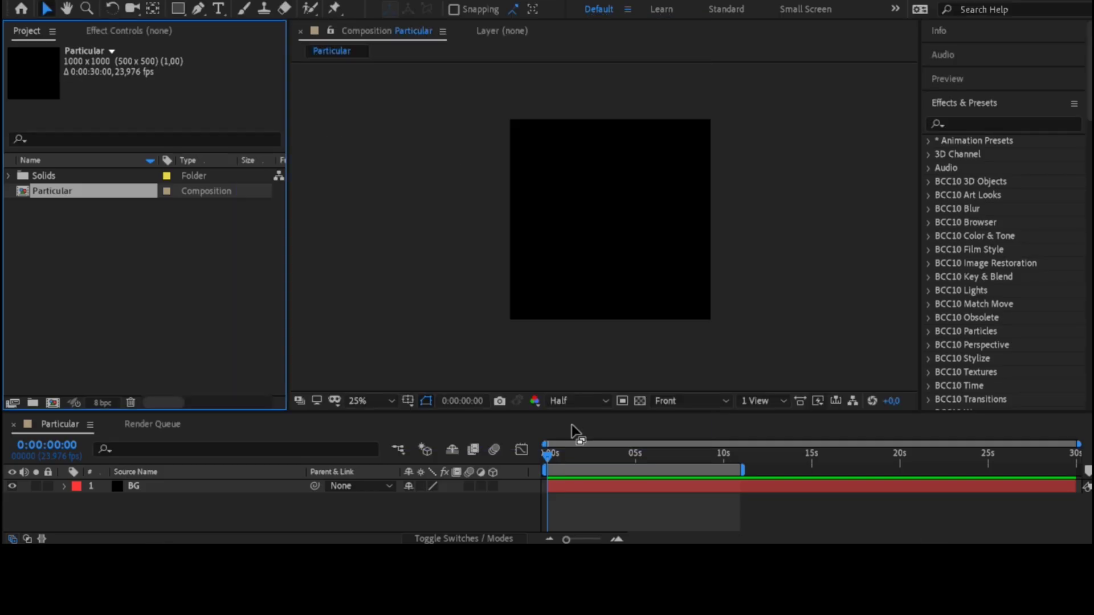
right_click(367, 520)
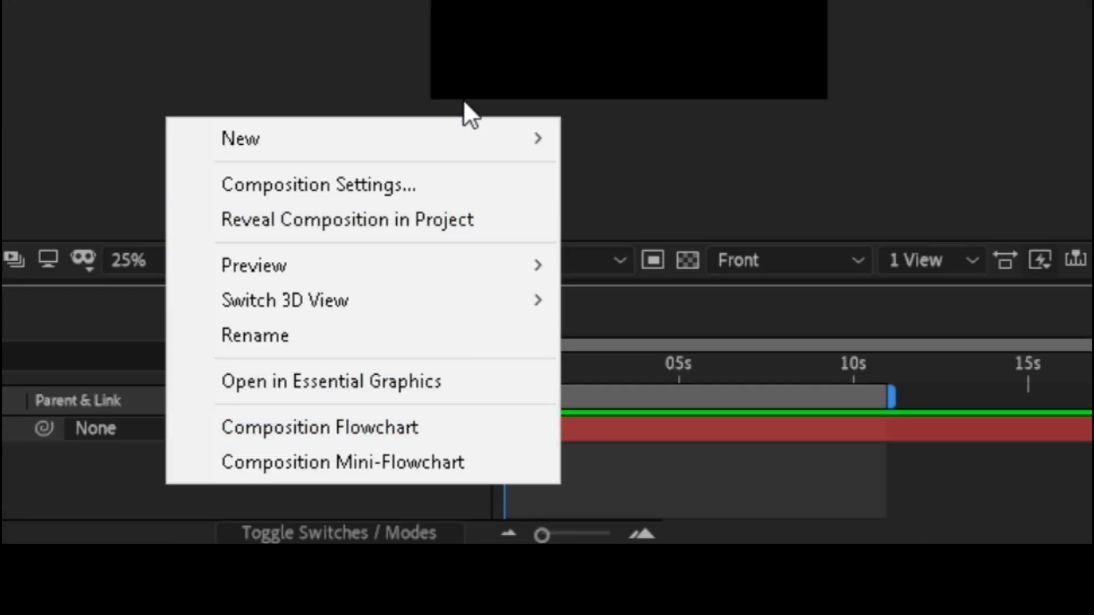
mouse_move(463, 134)
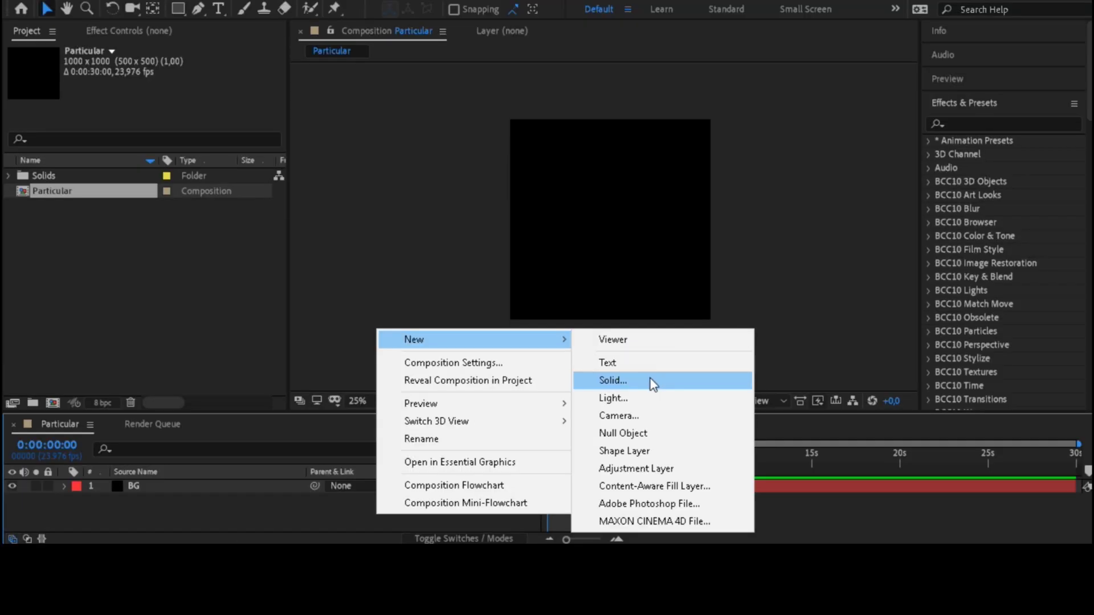
click(651, 379)
text(P)
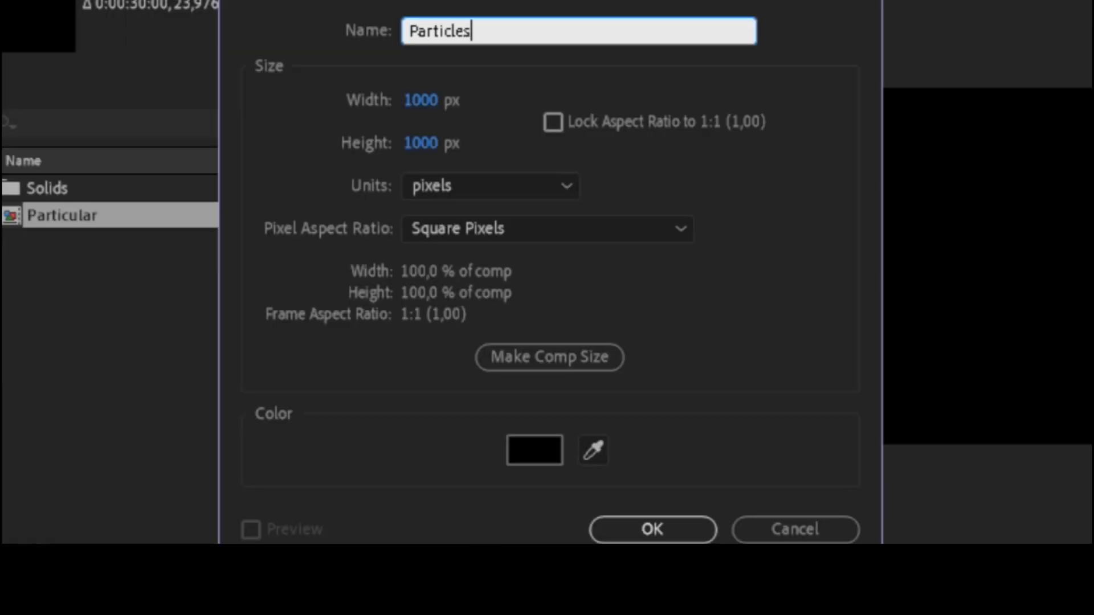
text(articles)
key(Return)
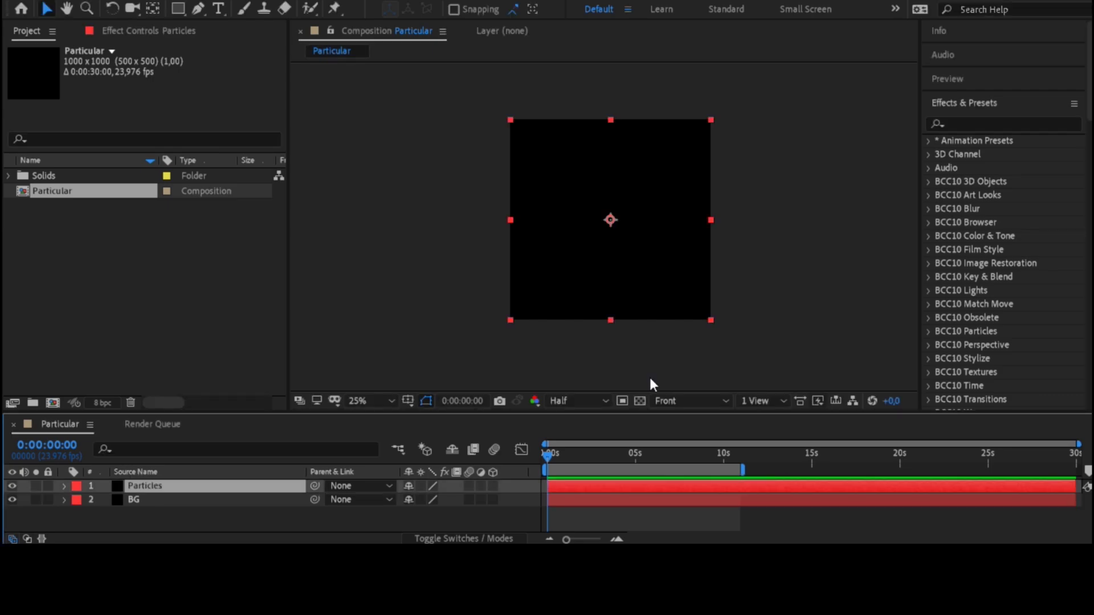
drag(1088, 117, 1029, 273)
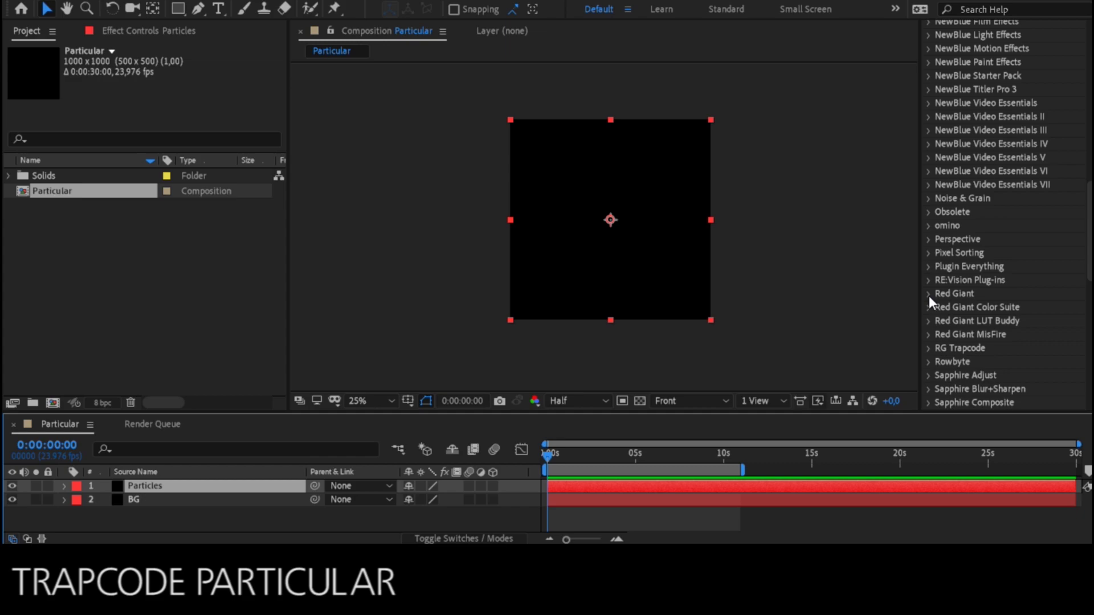
Apply the RG Trapcode Particular effect to the Particles layer.
click(928, 349)
scroll(961, 279, down, 3)
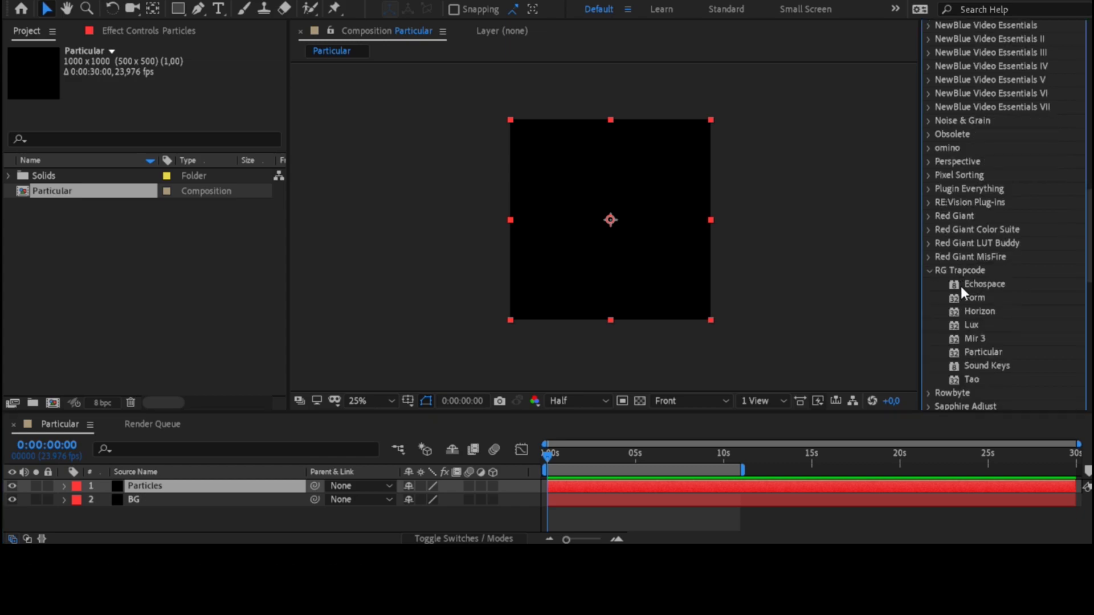
drag(980, 351, 248, 485)
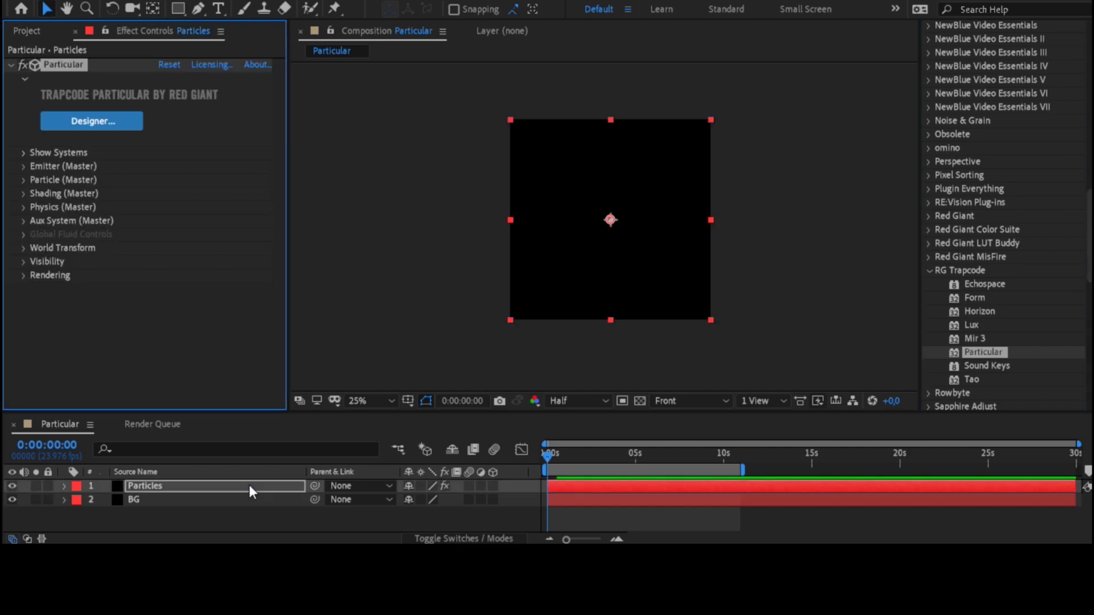
Zoom the viewer to 50% and trim the Particles layer to end near 15 seconds.
drag(574, 454, 660, 454)
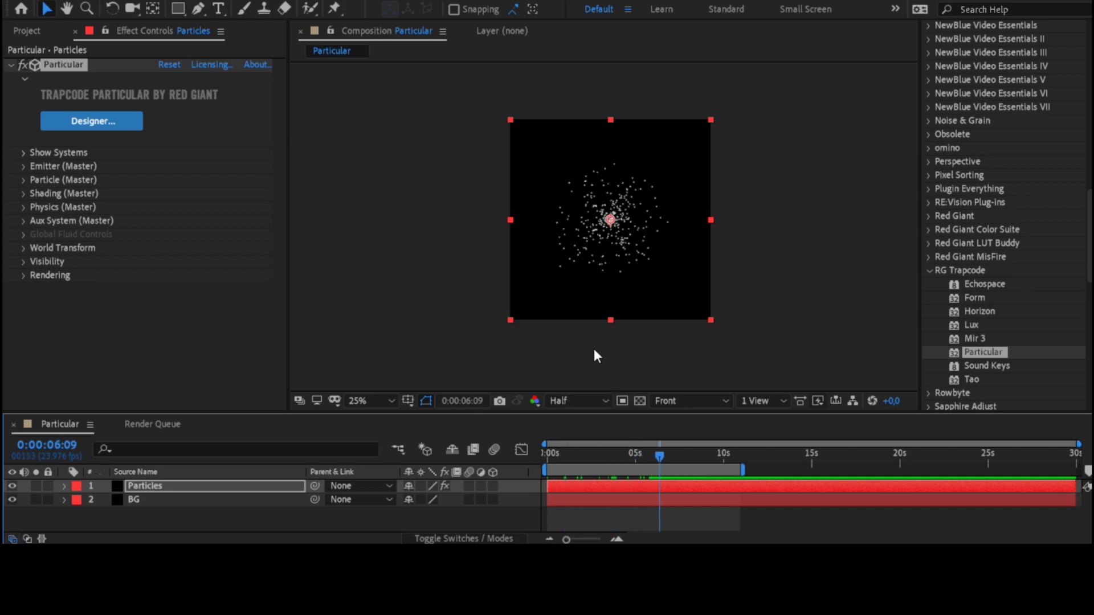
key(period)
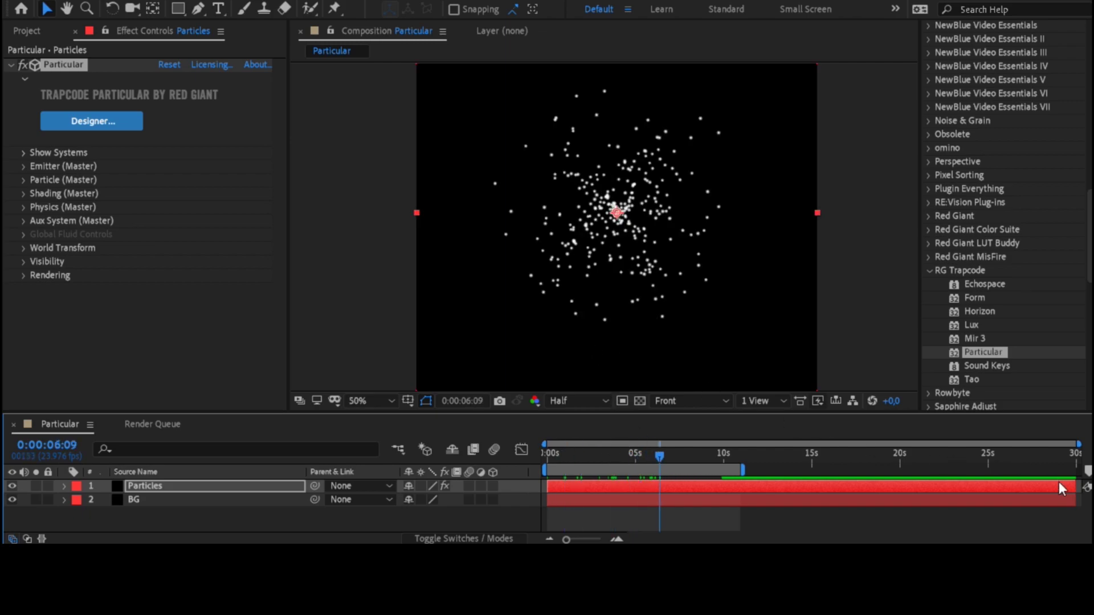
drag(1058, 480, 798, 485)
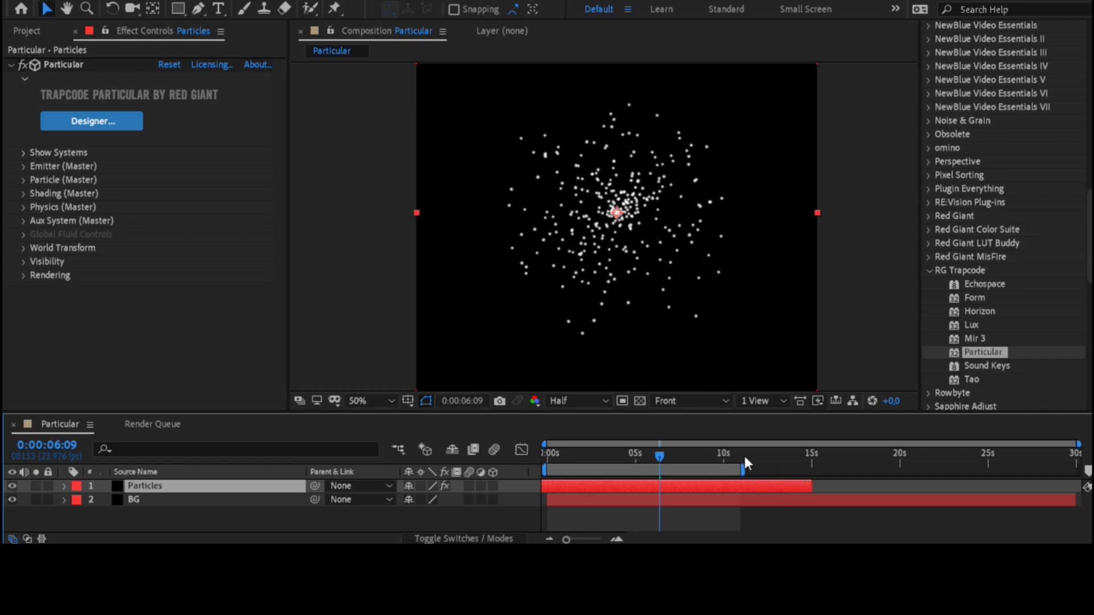
drag(696, 454, 642, 457)
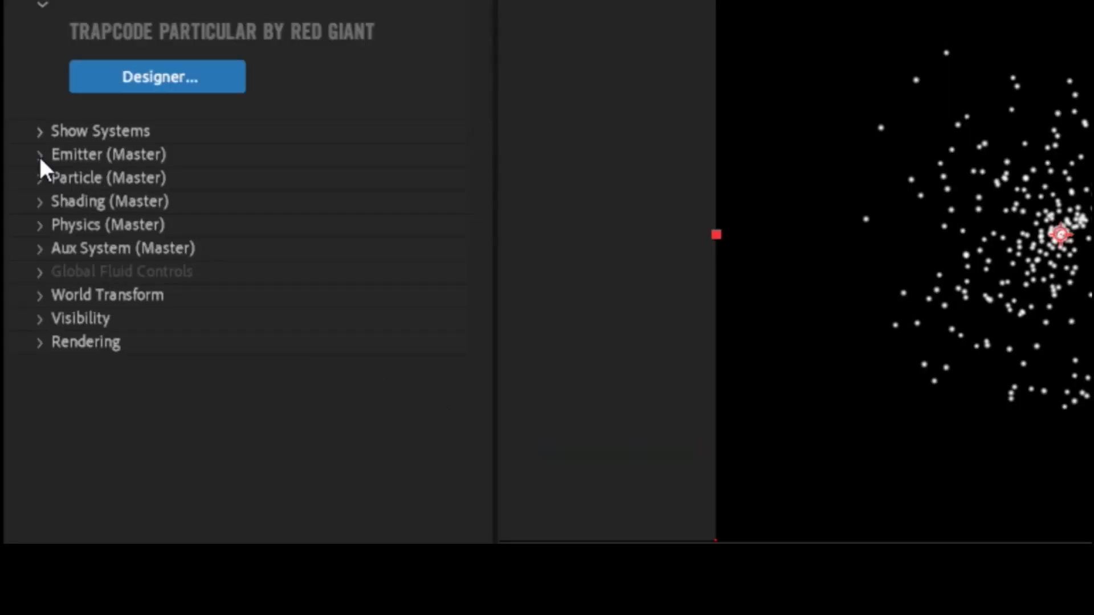
click(40, 157)
scroll(40, 159, down, 2)
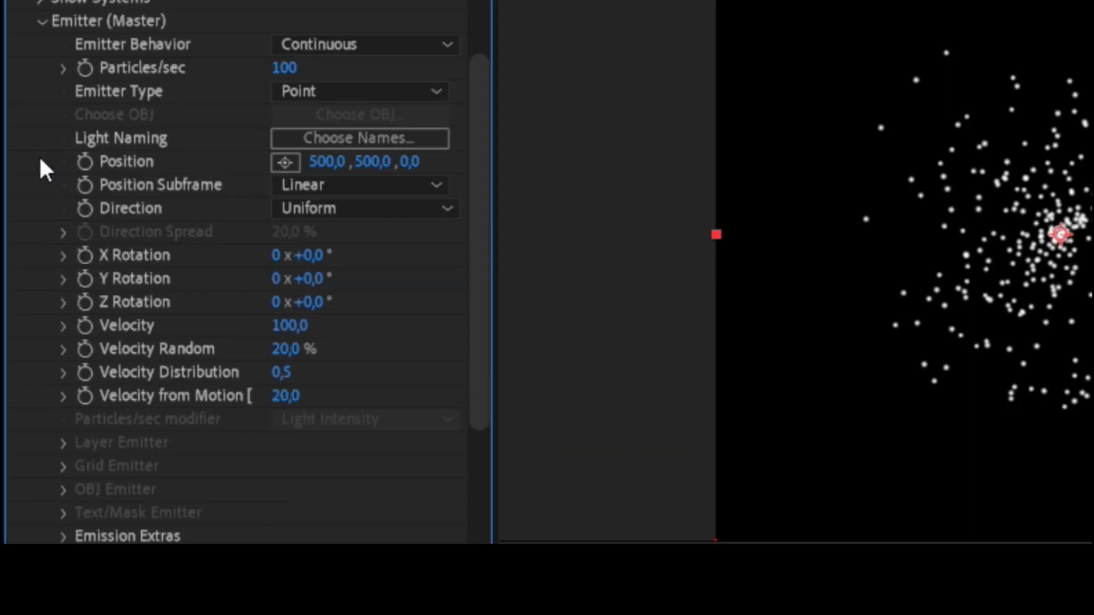
Set the emitter's Particles/sec to 2 and Velocity to 3.
click(290, 67)
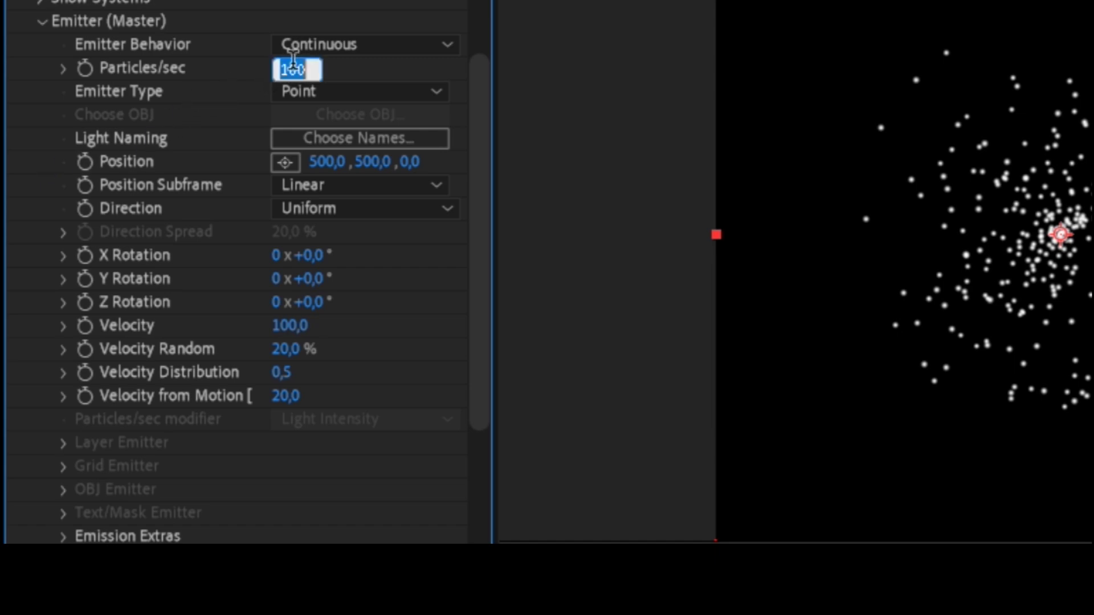
text(2)
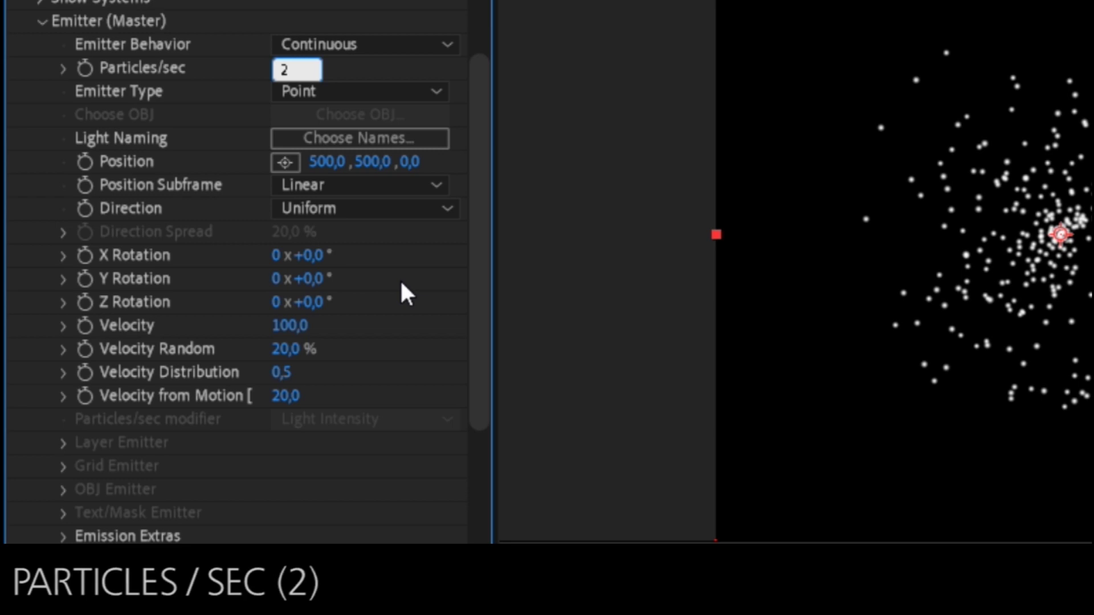
key(Return)
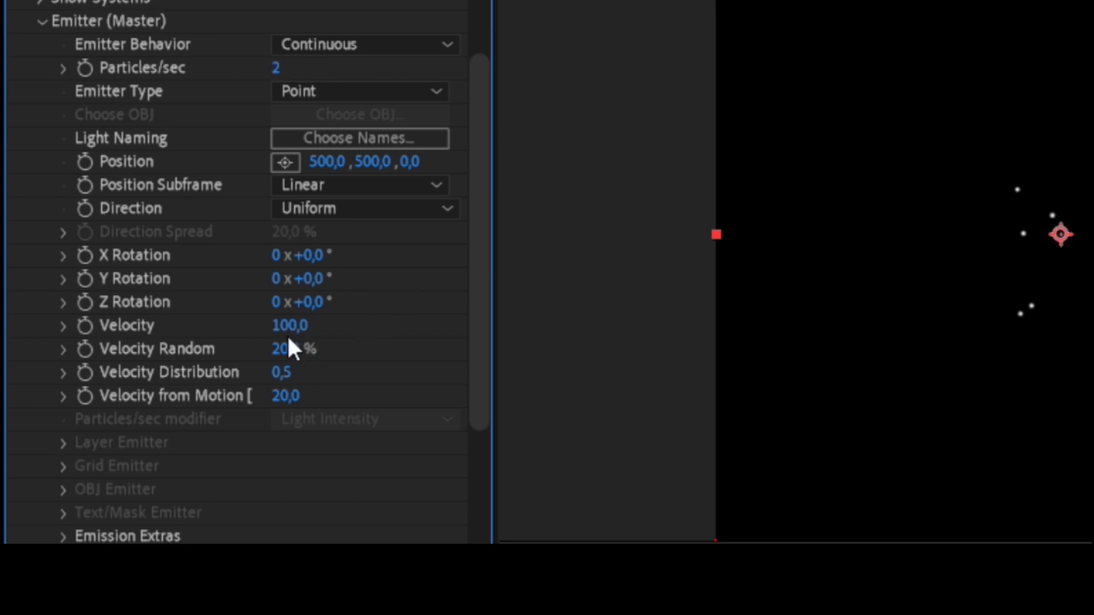
click(288, 325)
text(3)
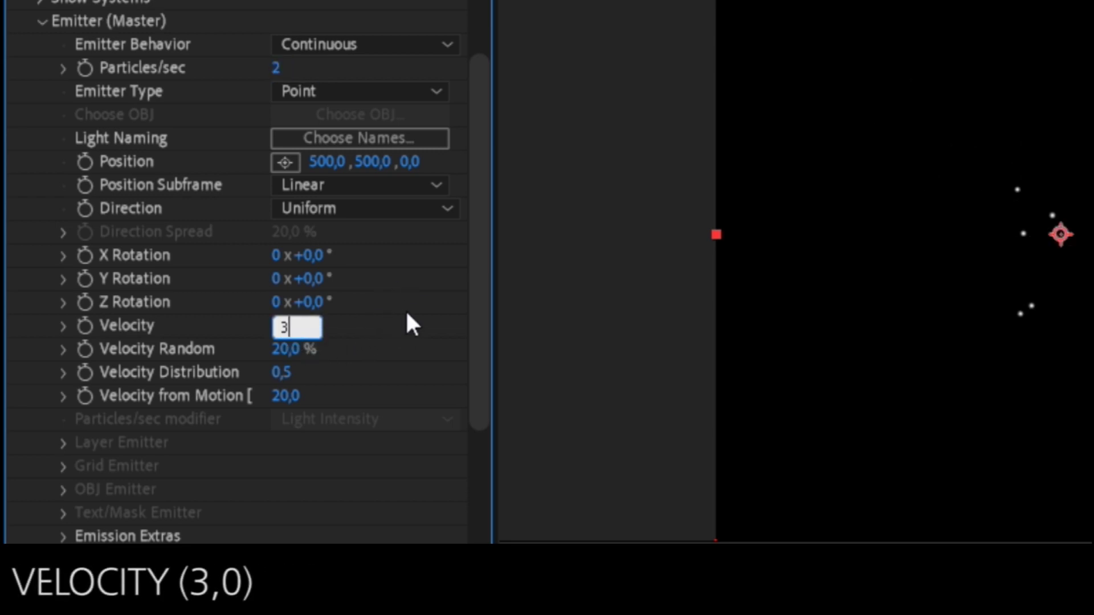
key(Return)
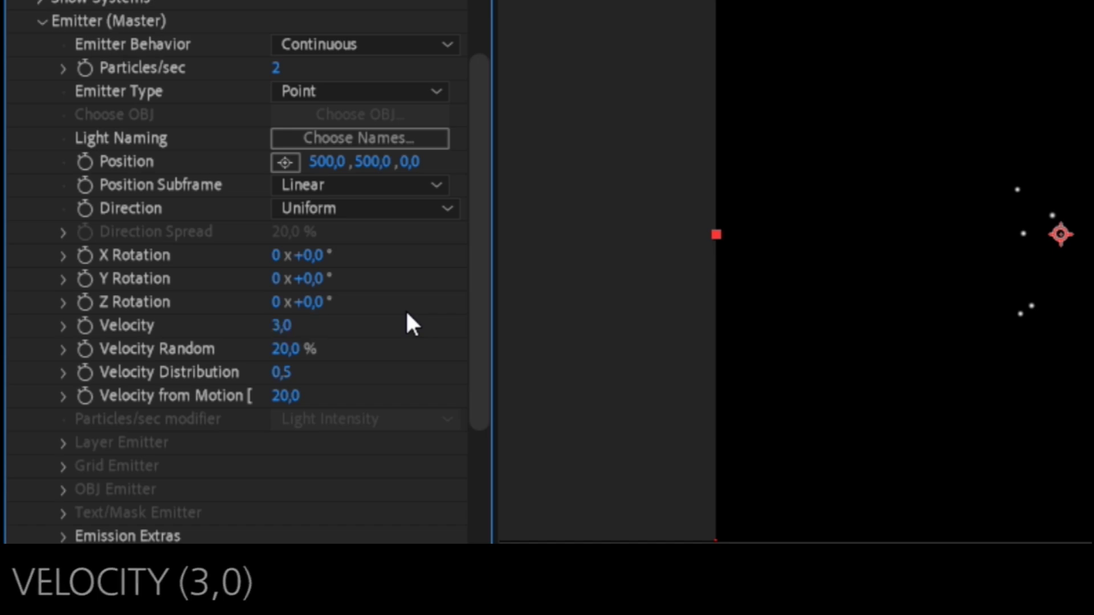
Set the particle Life to 1000 seconds under Particle (Master).
scroll(406, 314, down, 2)
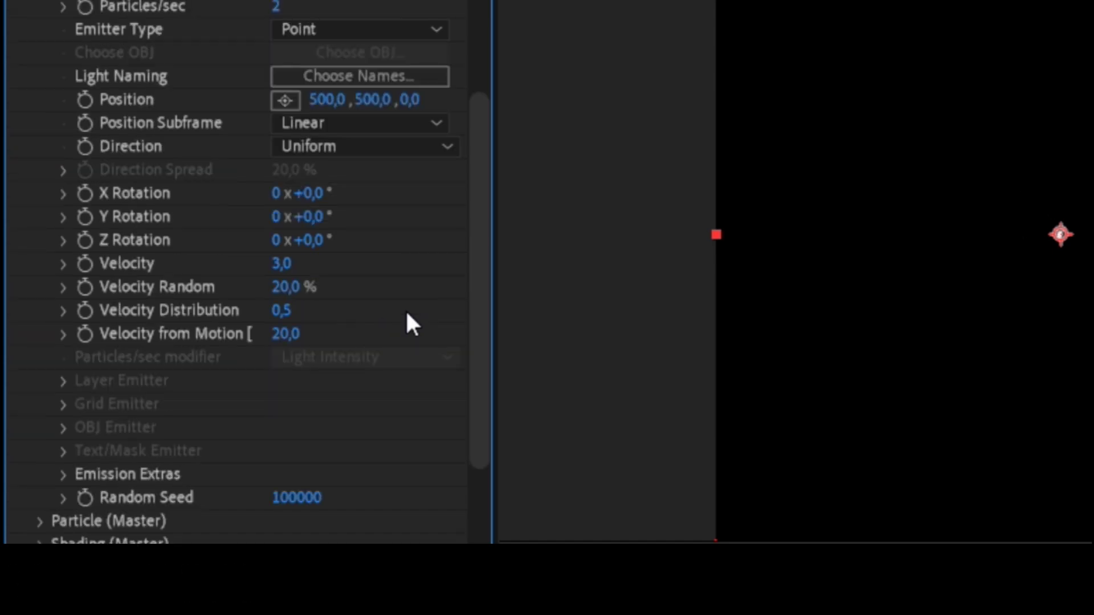
scroll(407, 313, down, 2)
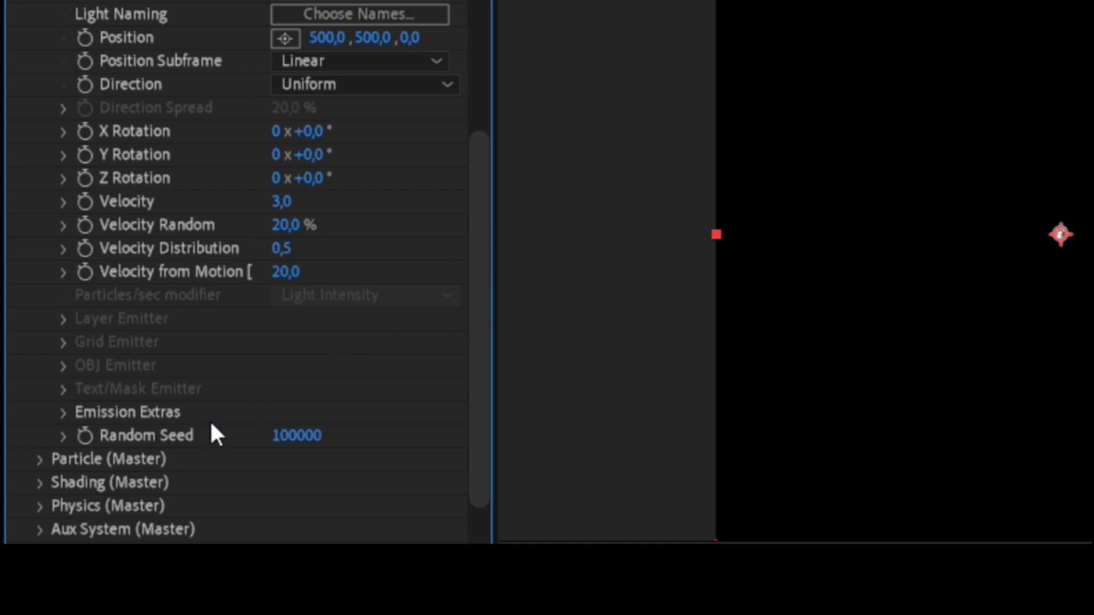
click(40, 460)
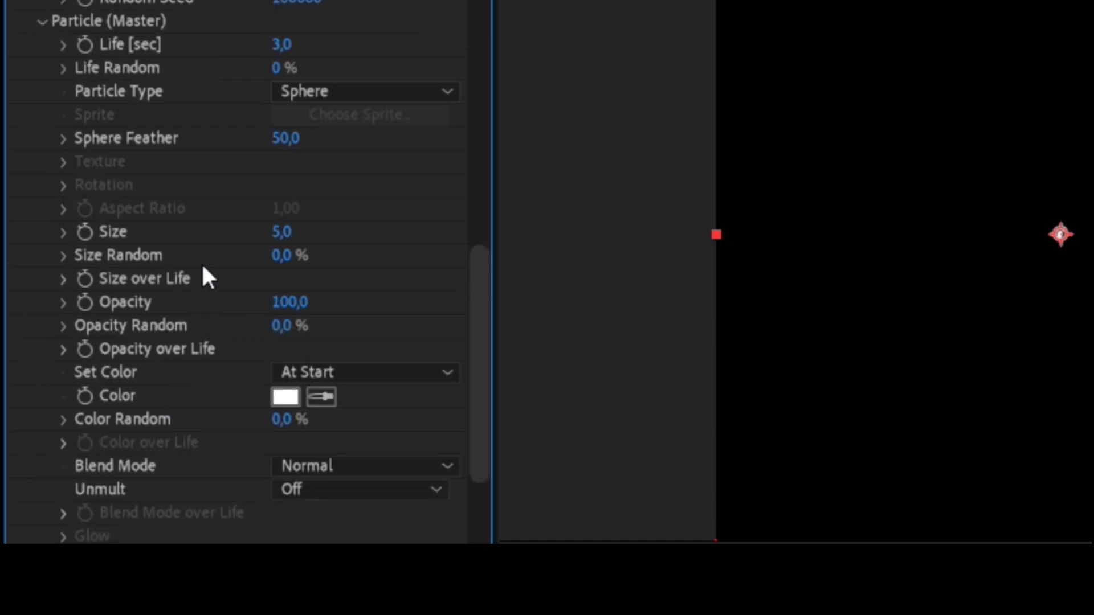
click(283, 46)
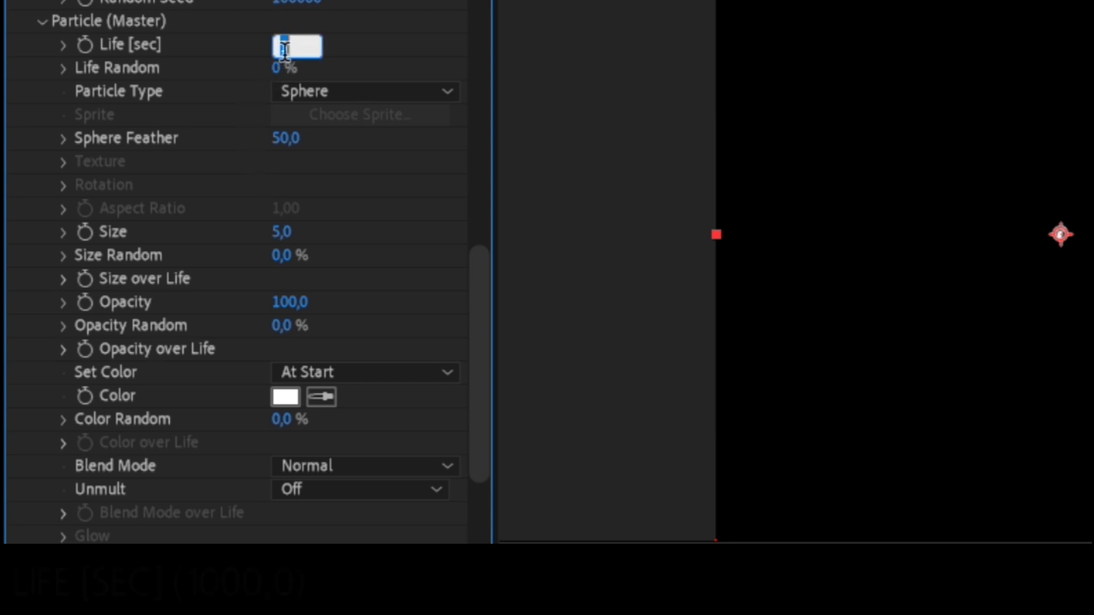
text(1000)
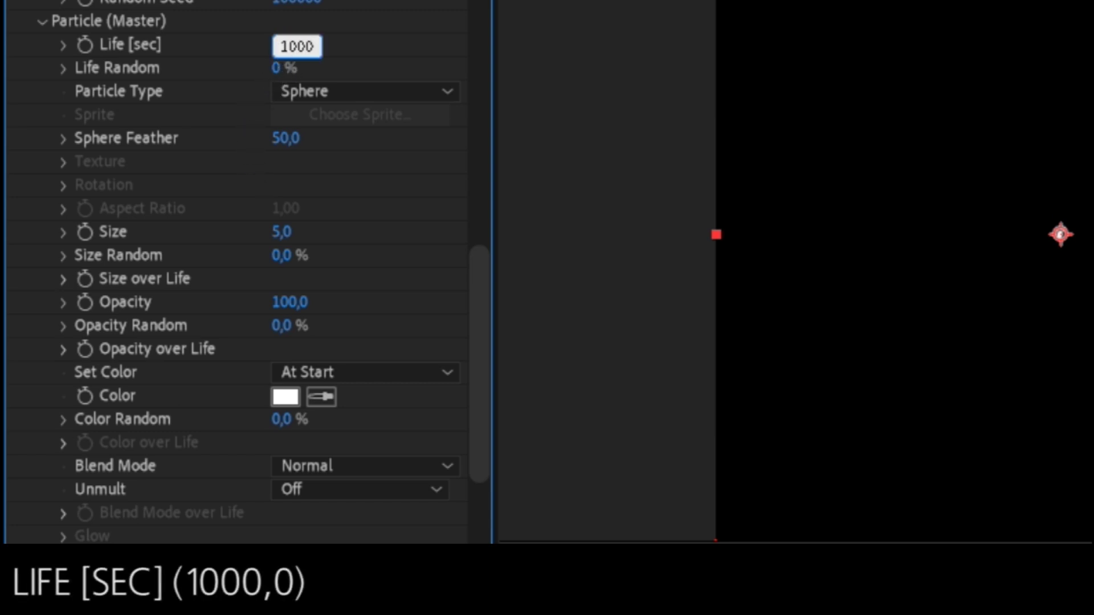
key(Return)
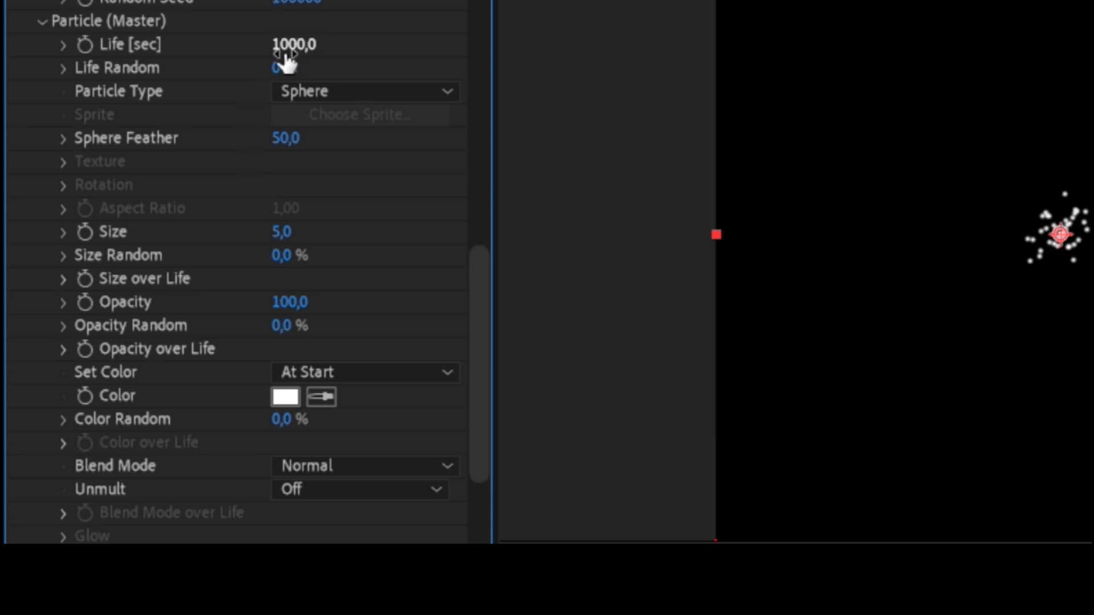
drag(480, 287, 476, 104)
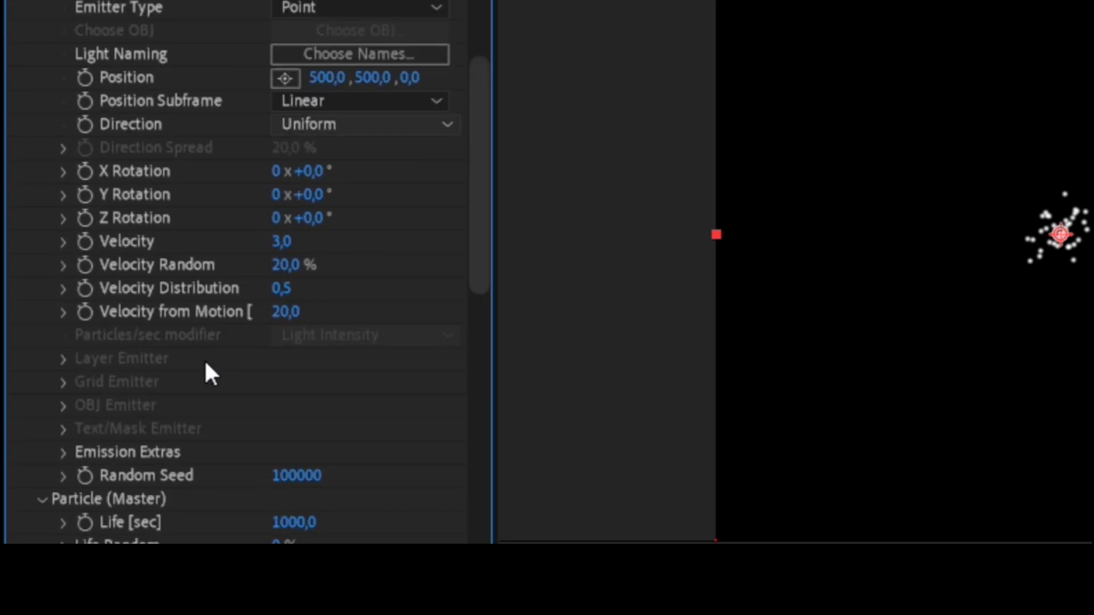
Raise Emission Extras Pre Run to 83% and return to Emitter (Master).
click(63, 452)
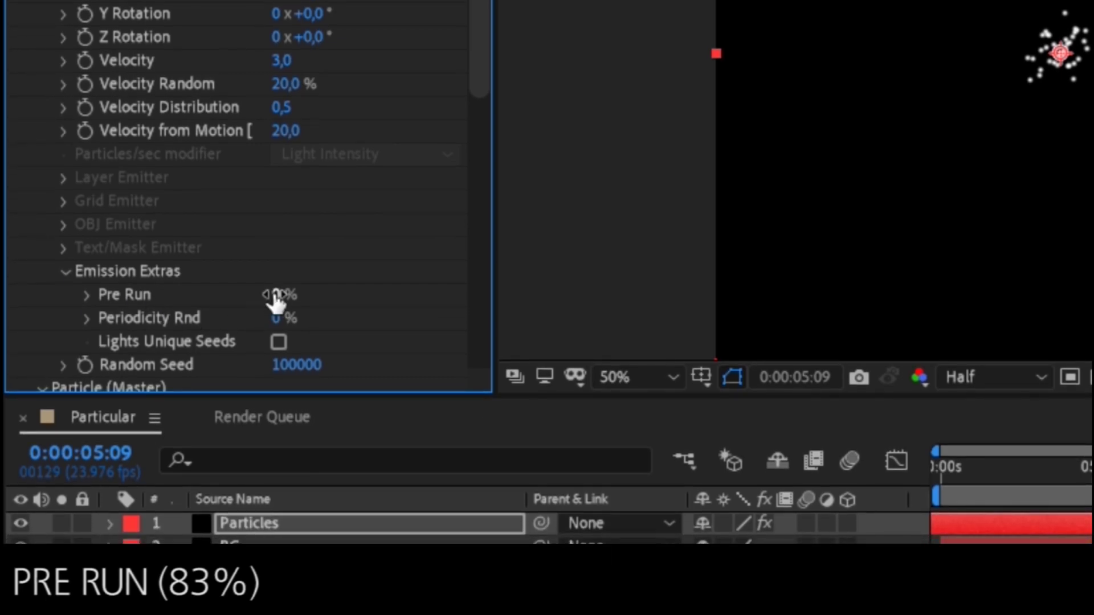
drag(540, 283, 518, 273)
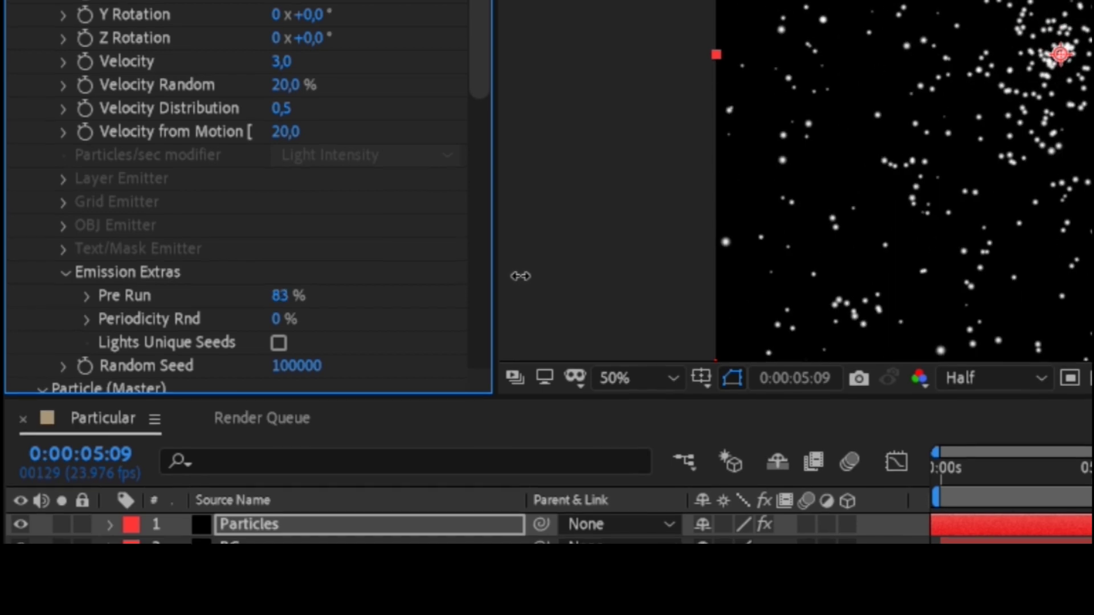
scroll(851, 173, down, 2)
scroll(845, 344, up, 1)
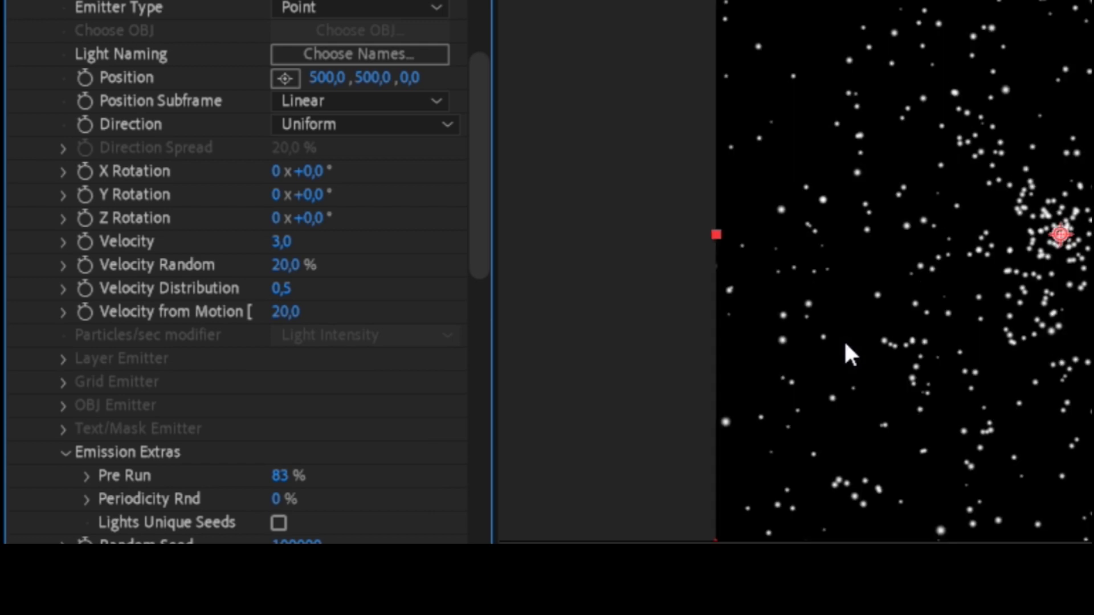
drag(481, 225, 484, 115)
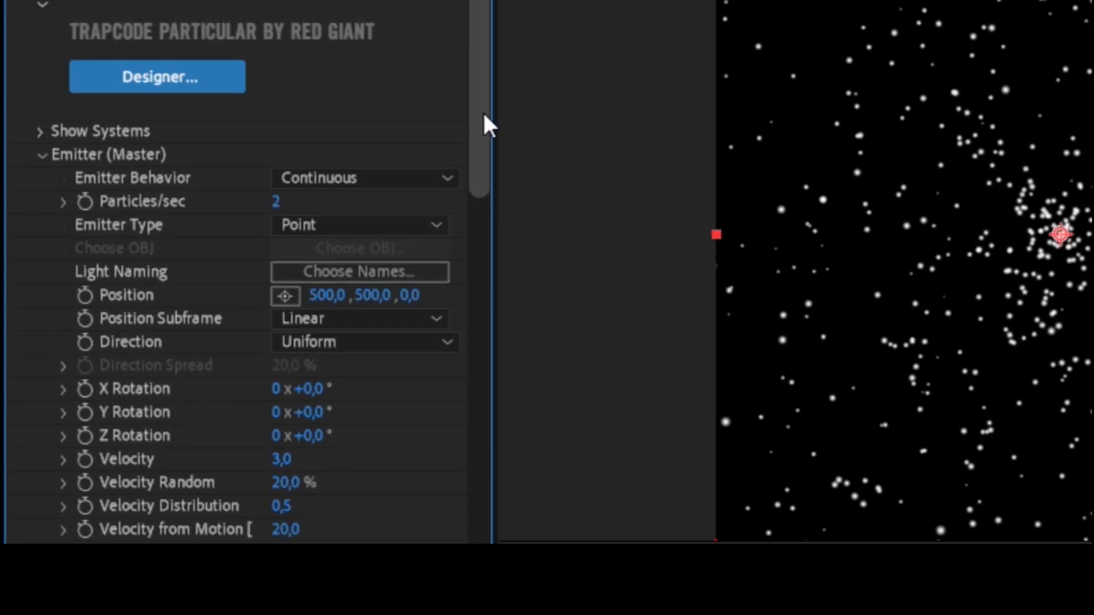
Set Emitter Behavior to Explode and Emitter Type to Box.
click(399, 180)
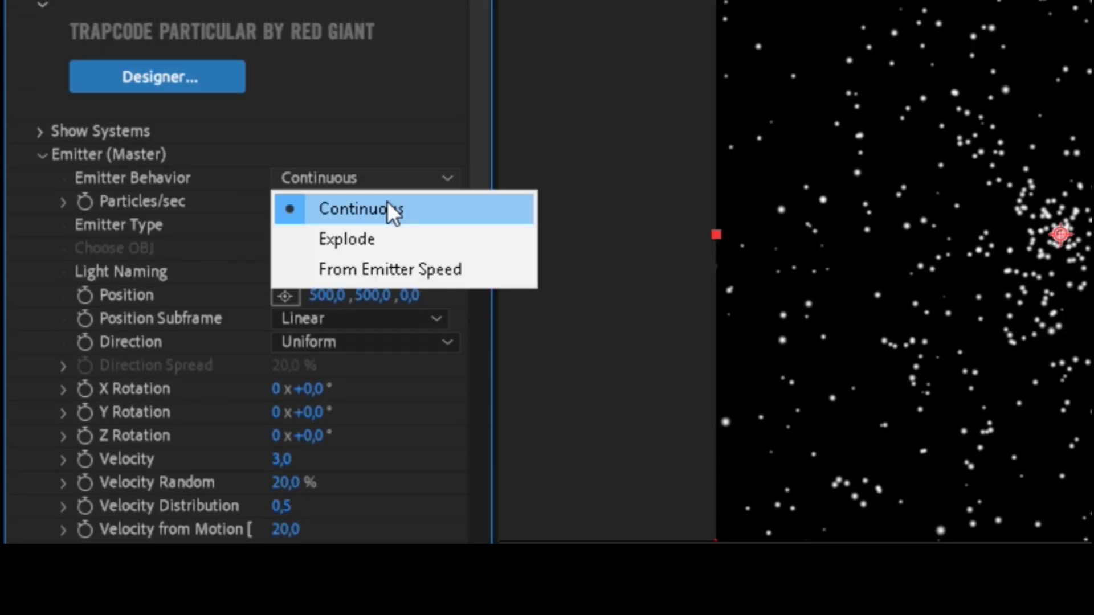
click(391, 210)
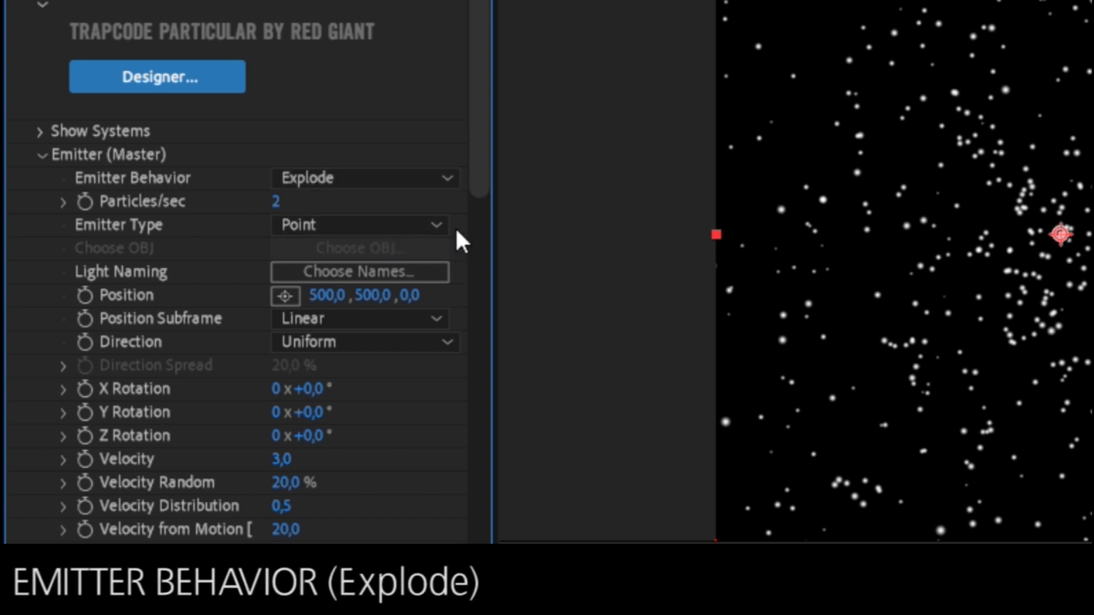
click(408, 222)
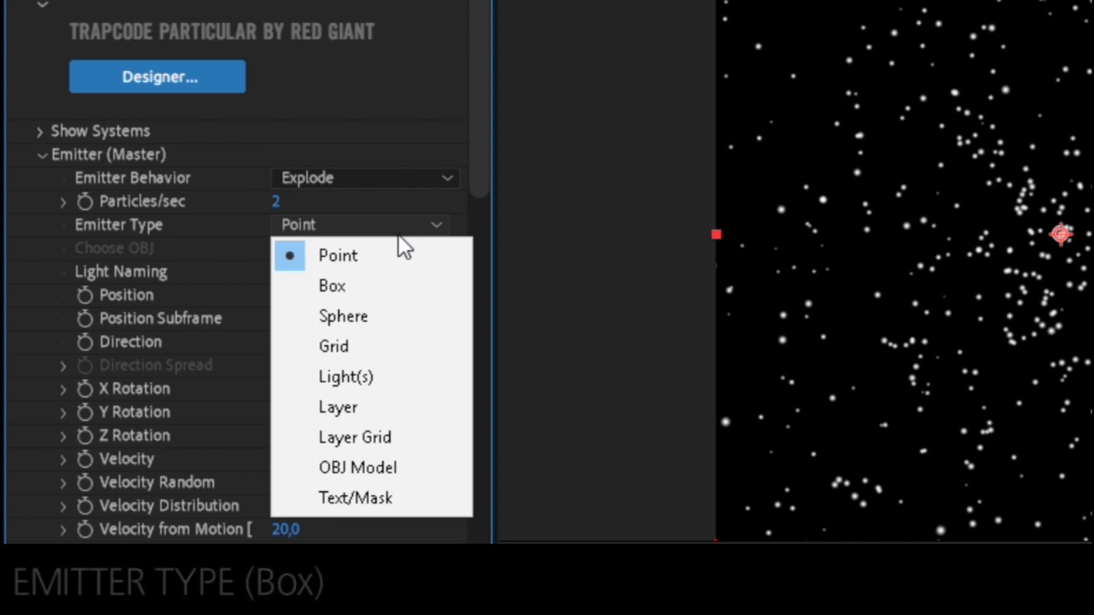
click(379, 285)
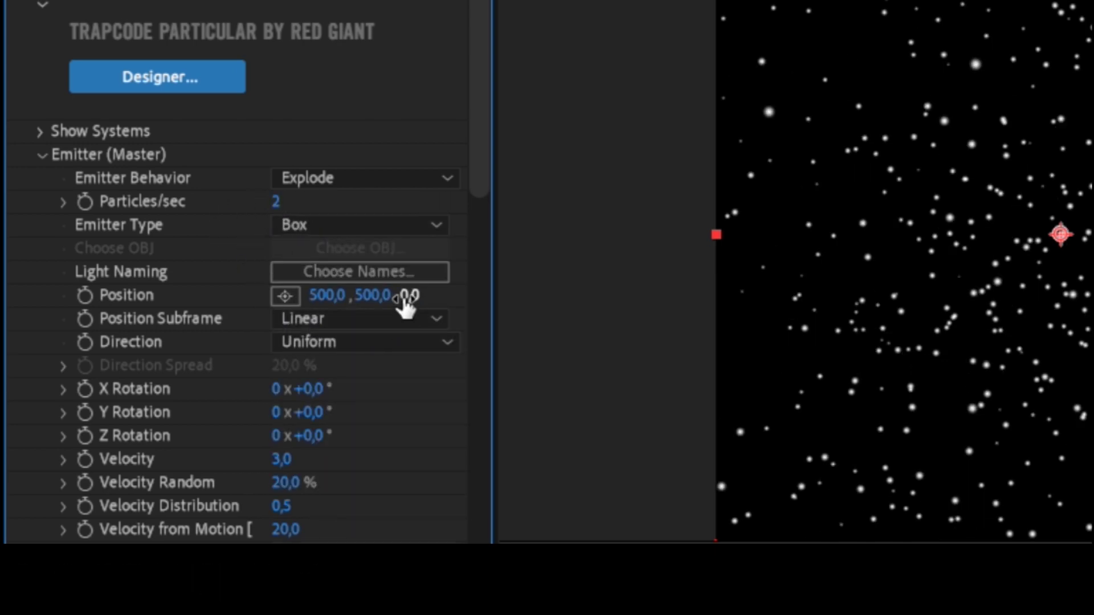
Set emitter Position Z to -400 and Position Subframe to 10x Smooth.
click(406, 295)
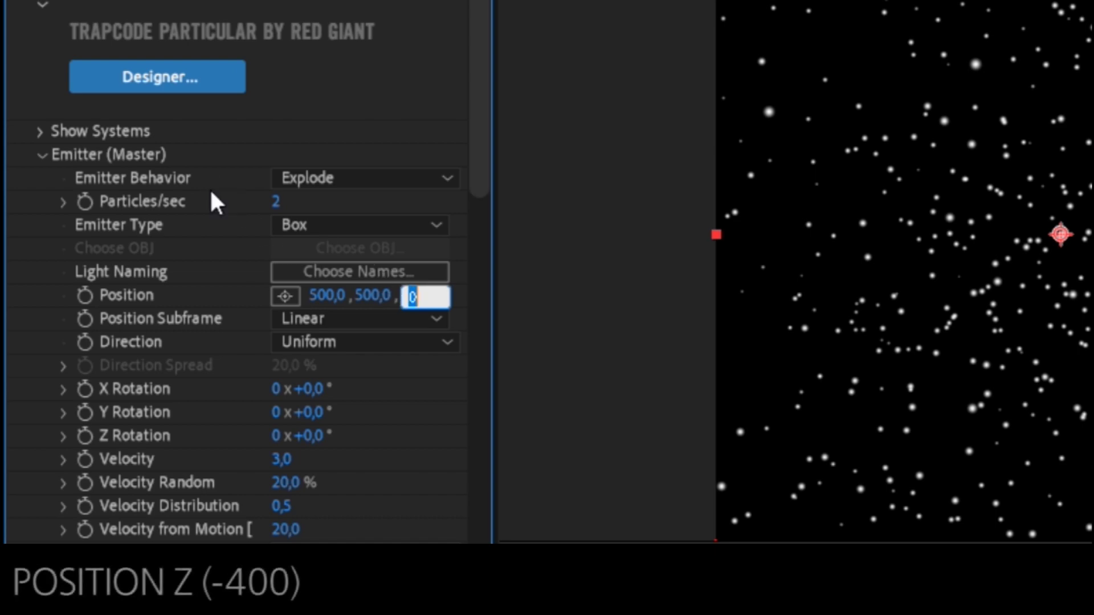
text(-)
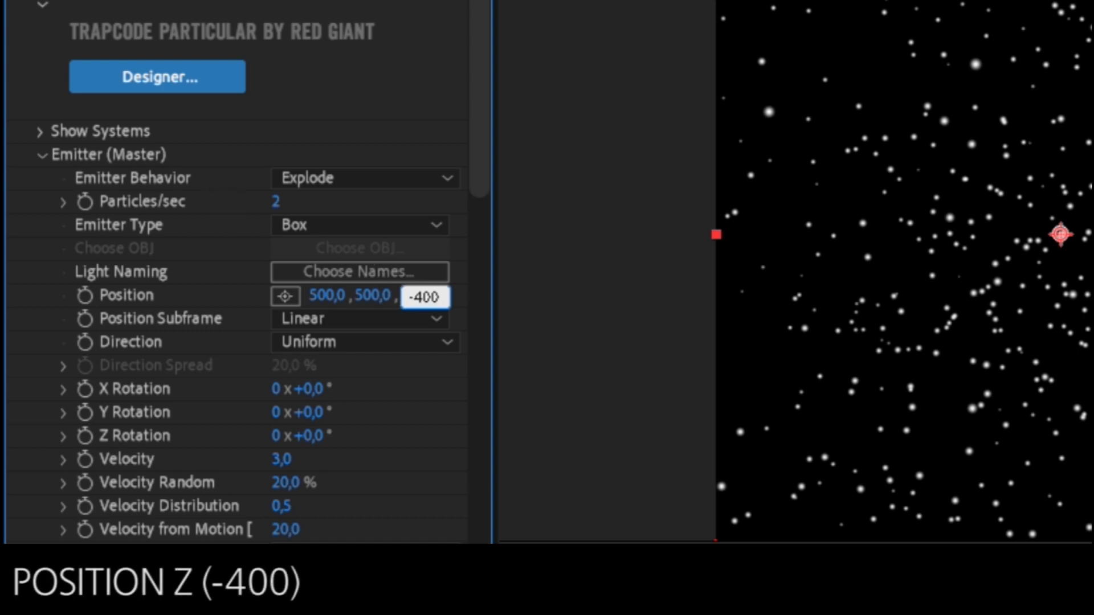
text(400)
key(Return)
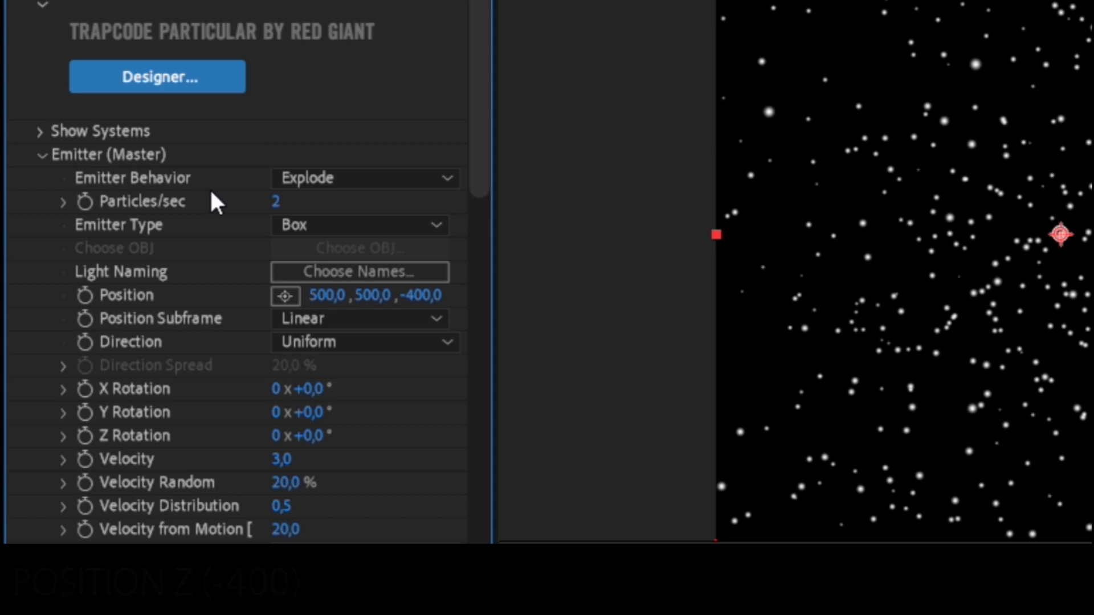
click(376, 317)
click(391, 412)
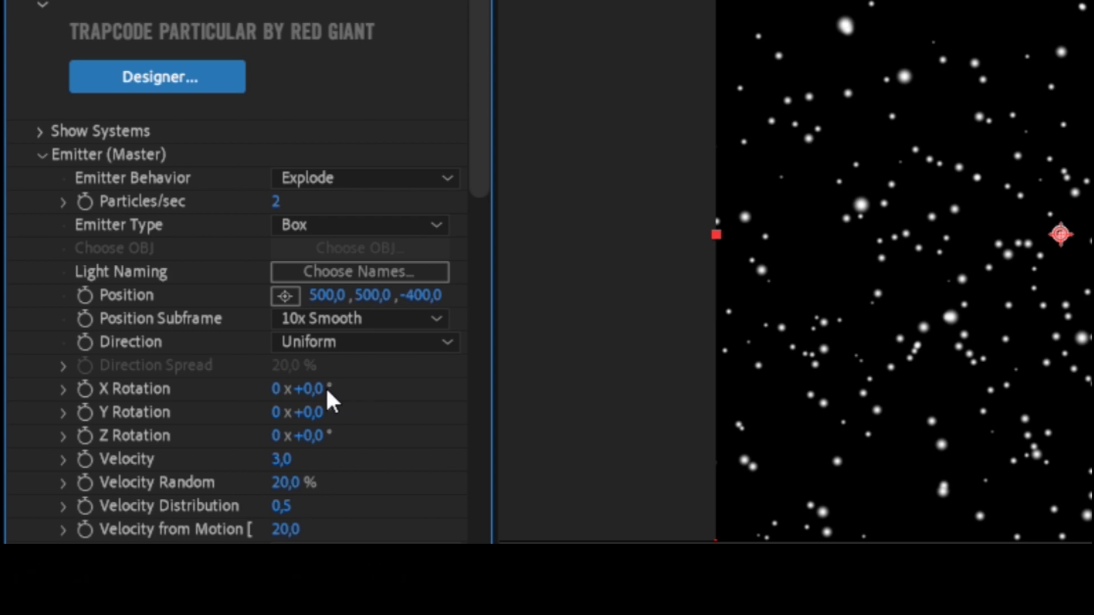
Rotate the emitter to X −153°, Y +95° and Z +139°.
drag(267, 389, 122, 410)
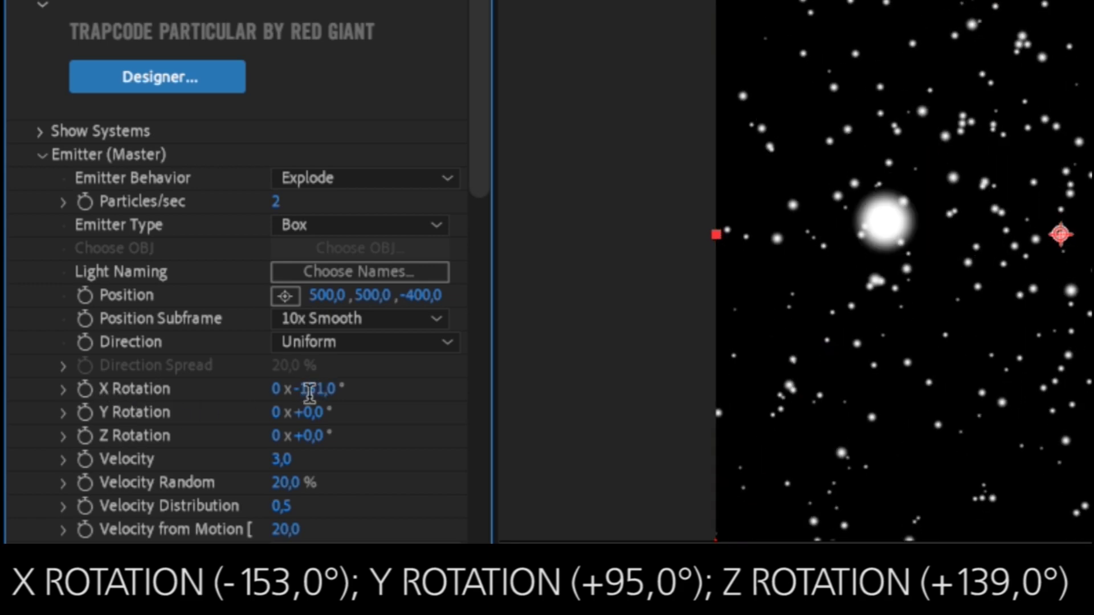
click(312, 389)
key(Return)
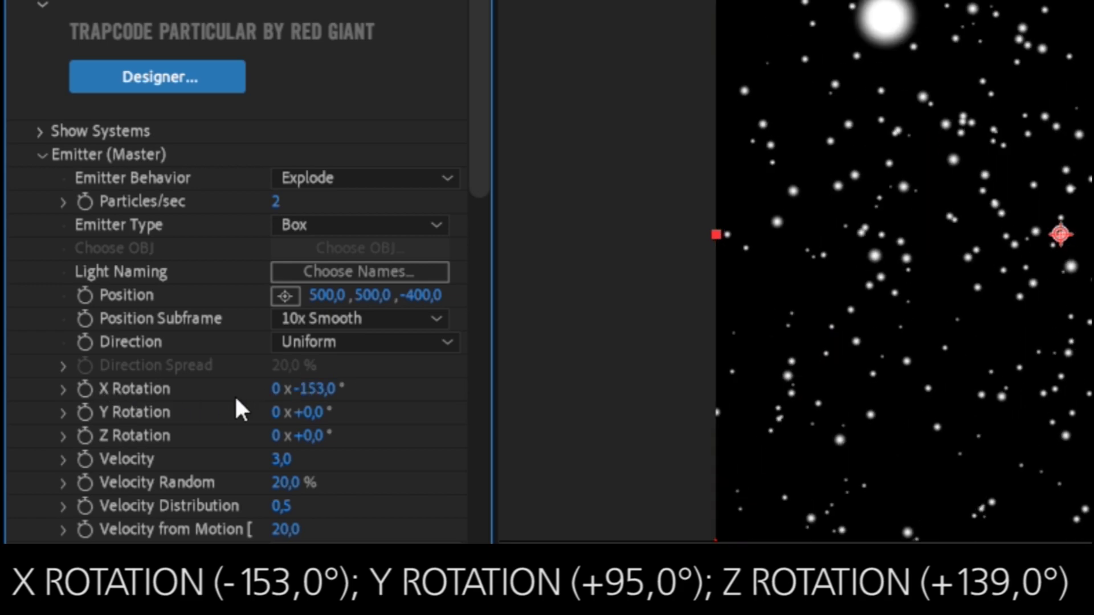
drag(311, 413, 453, 425)
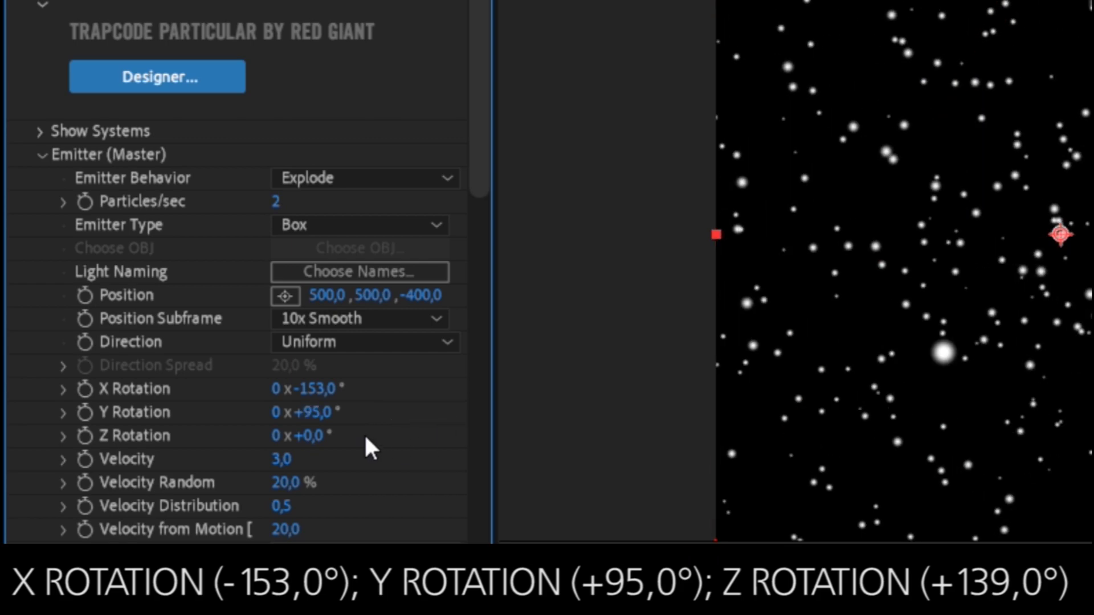
drag(307, 437, 509, 442)
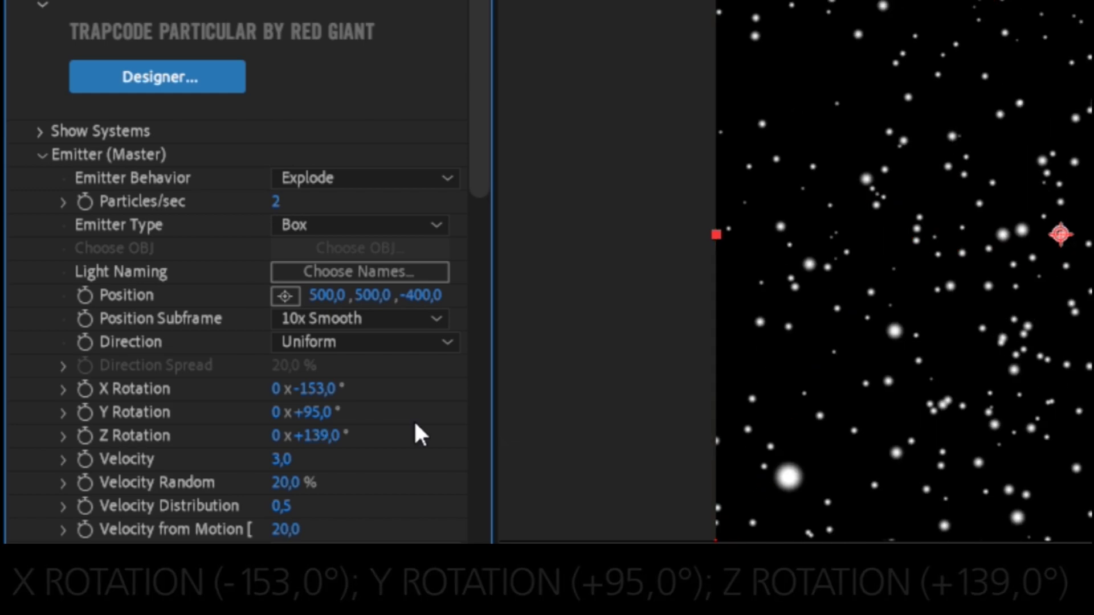
Set Velocity Random to 100%, and Velocity Distribution and Velocity from Motion to 0.
scroll(414, 419, down, 2)
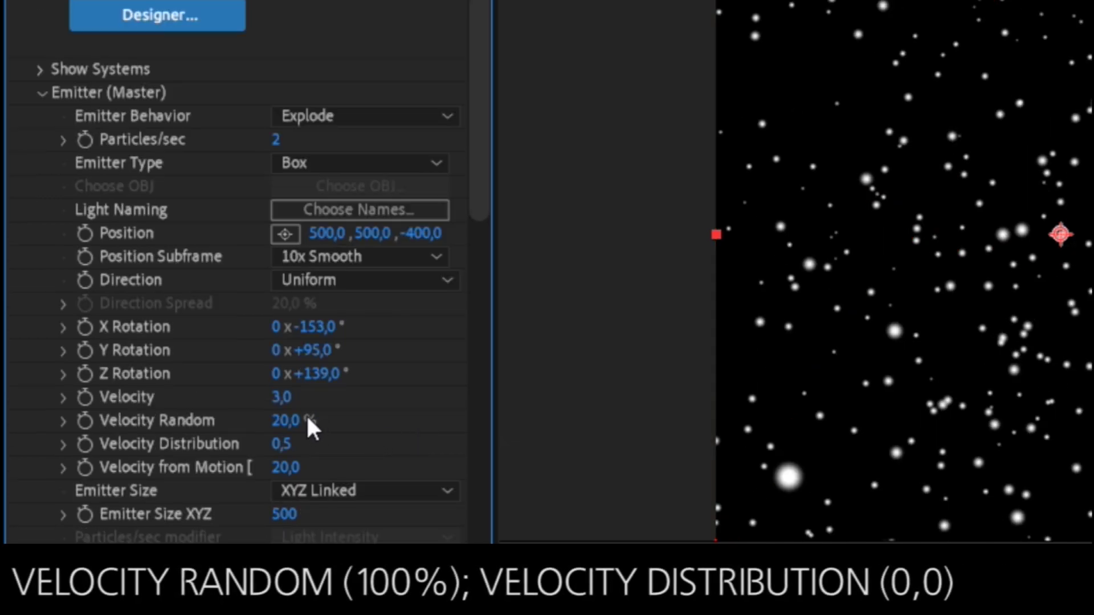
drag(780, 410, 818, 408)
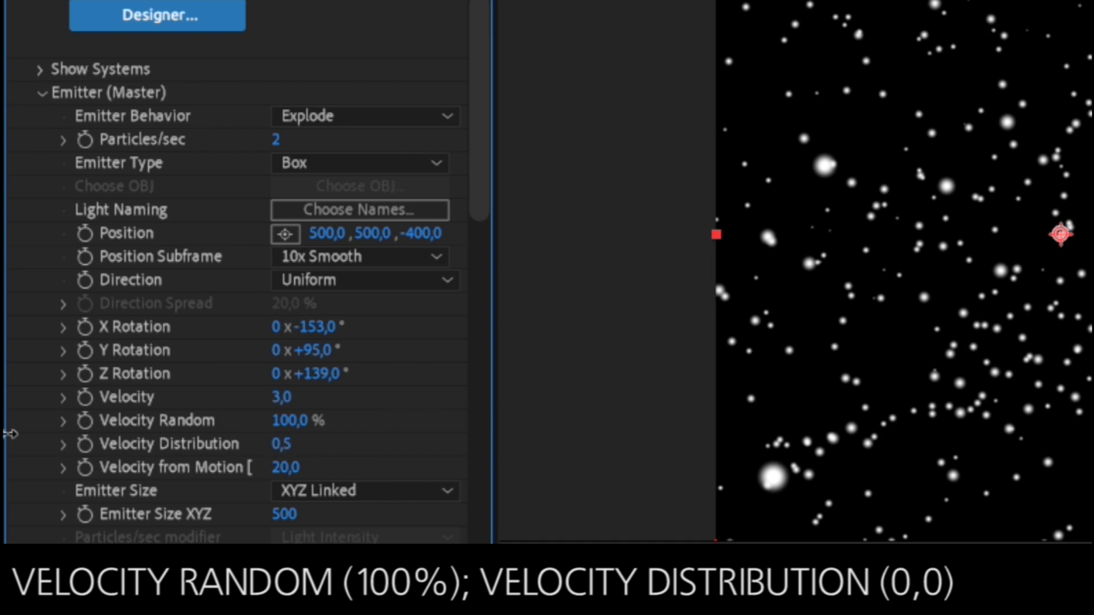
drag(283, 445, 131, 467)
click(287, 469)
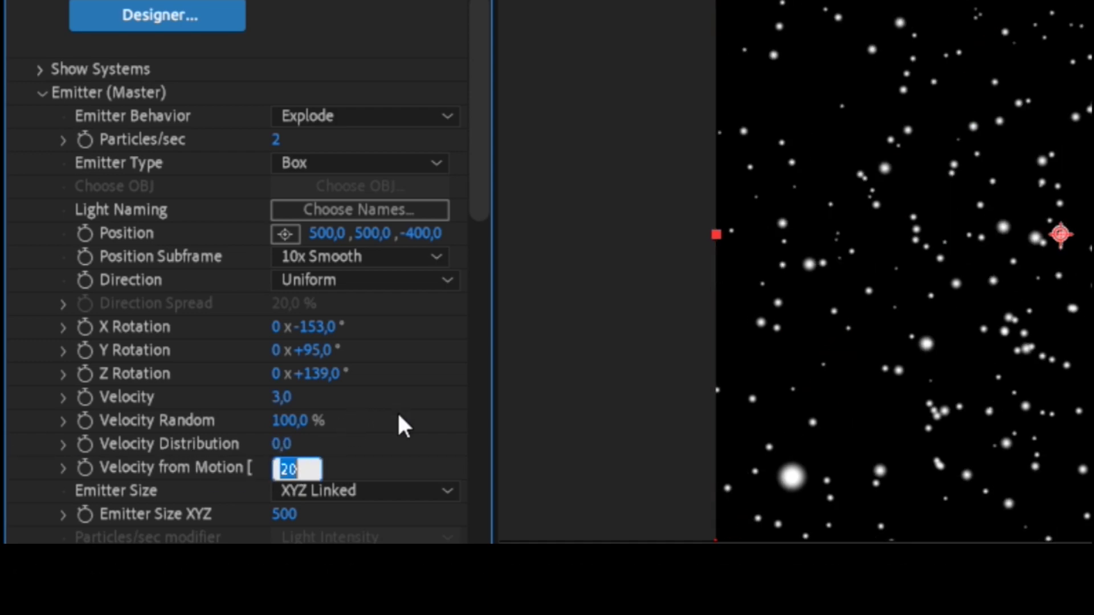
text(0)
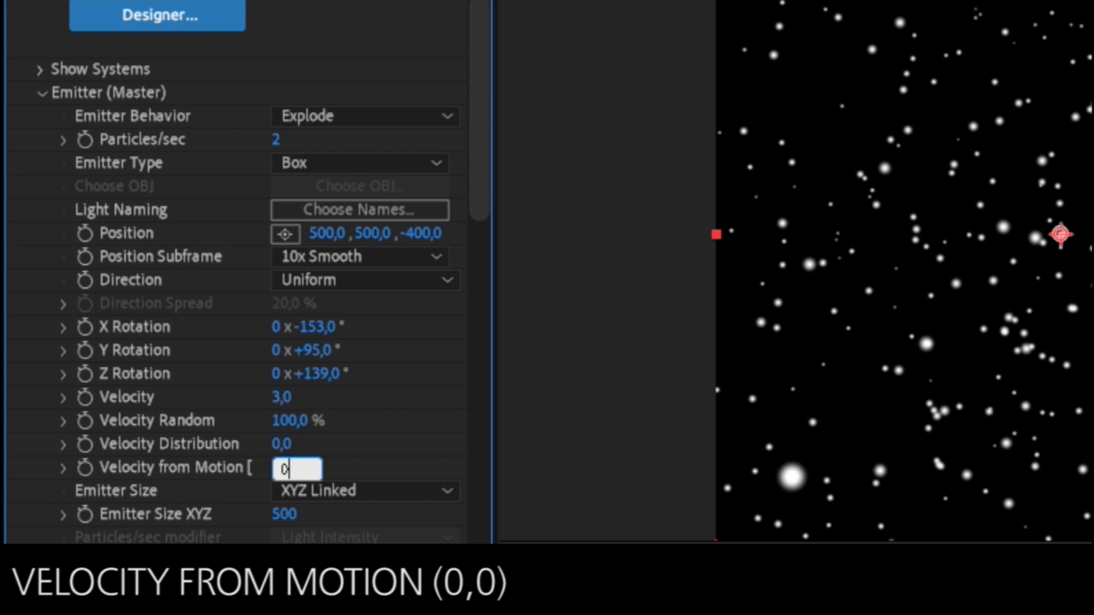
key(Return)
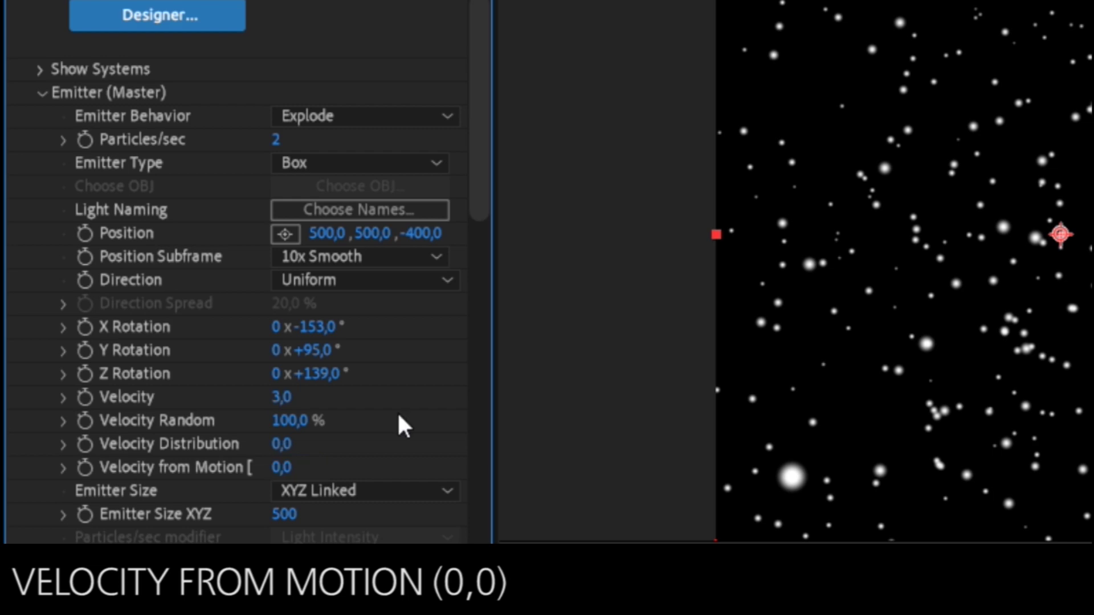
scroll(400, 424, down, 2)
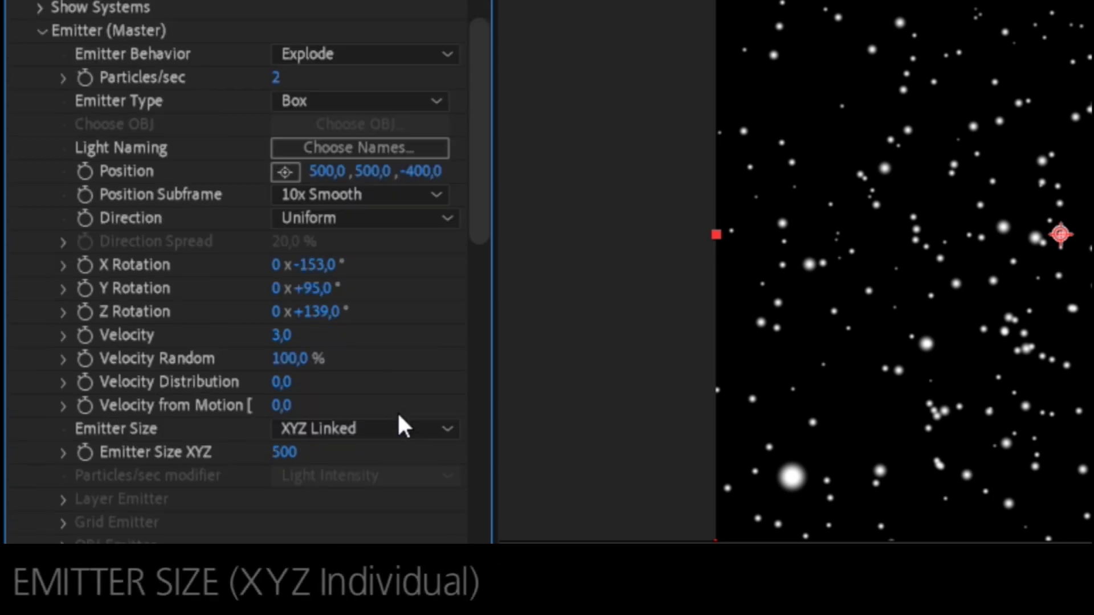
Switch Emitter Size to XYZ Individual with X 2790, Y 1790 and Z 1015.
click(349, 435)
click(349, 487)
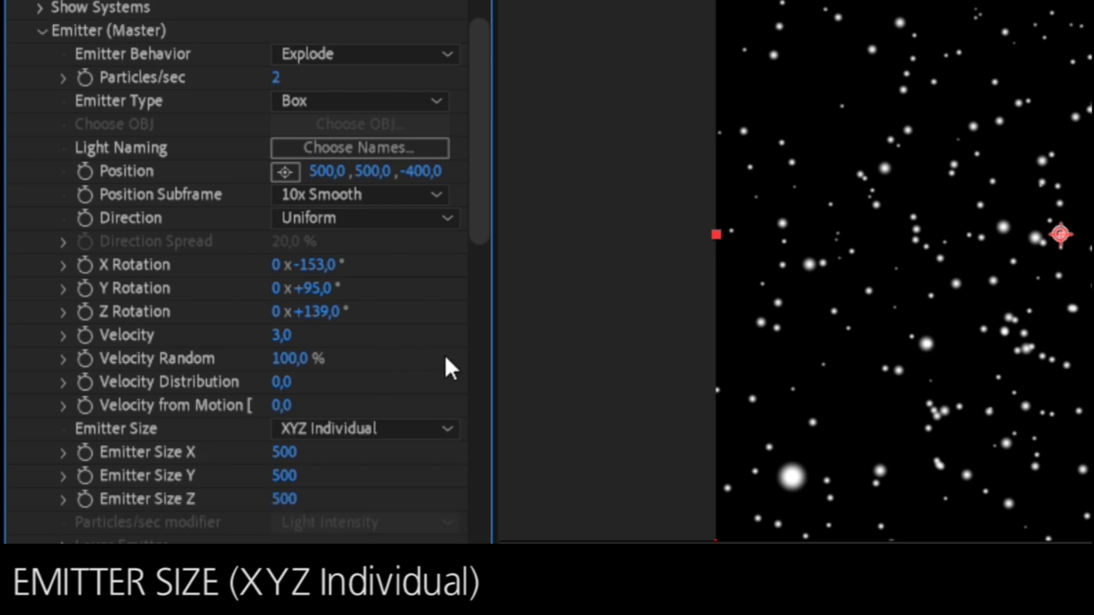
scroll(450, 365, down, 2)
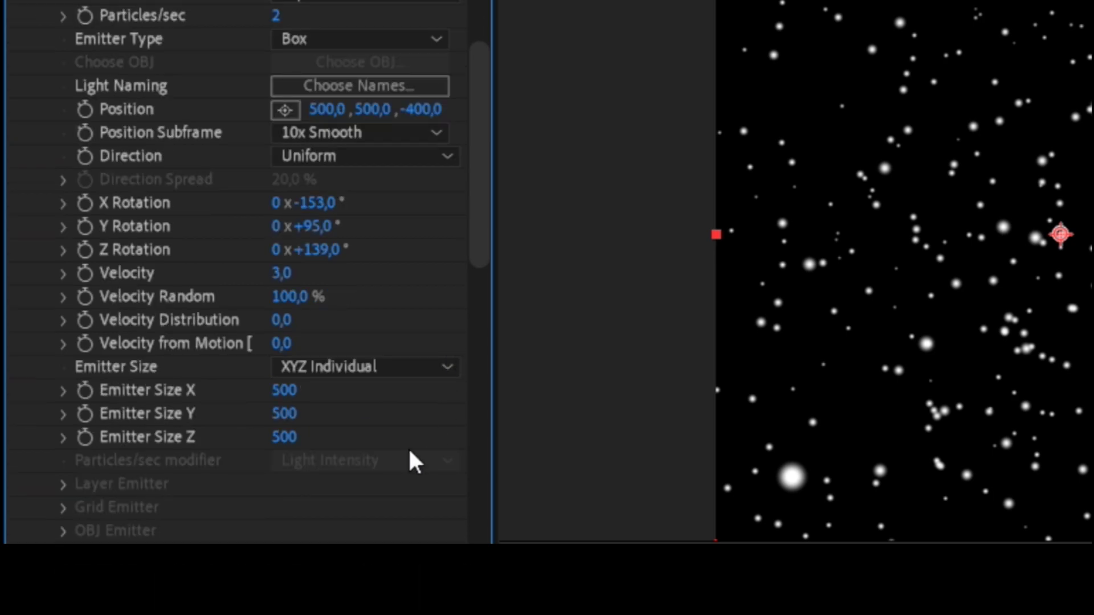
drag(282, 392, 688, 366)
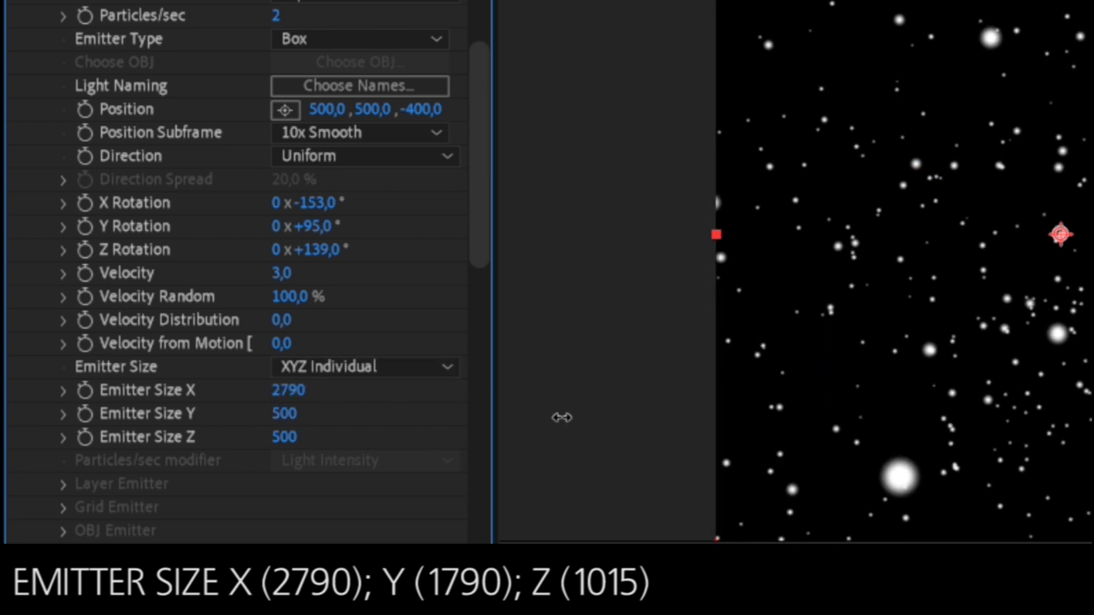
drag(284, 413, 499, 414)
drag(283, 437, 1008, 444)
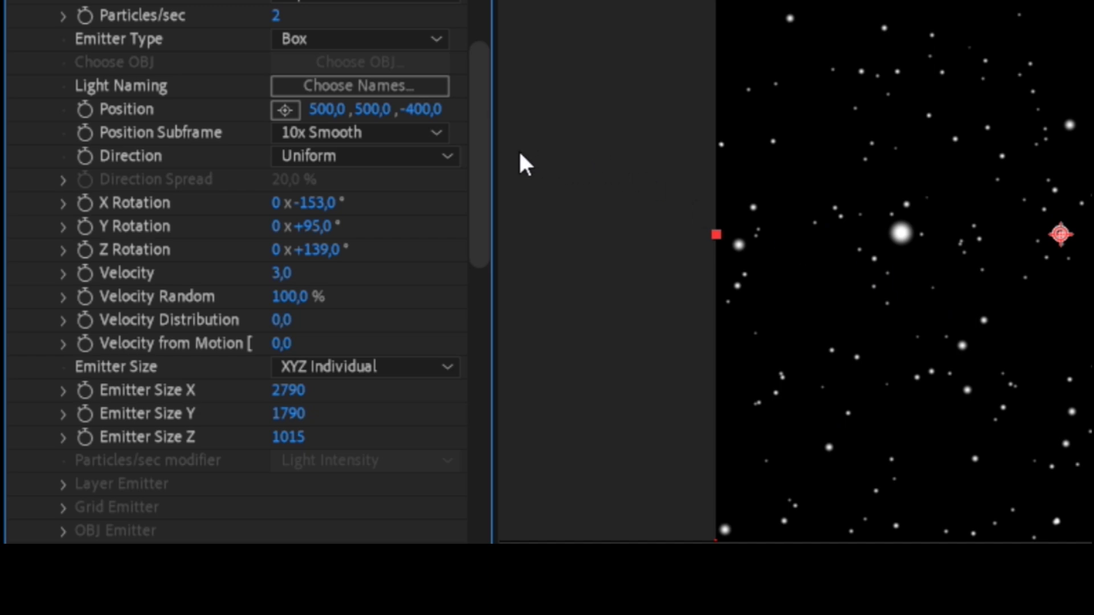
drag(485, 200, 471, 385)
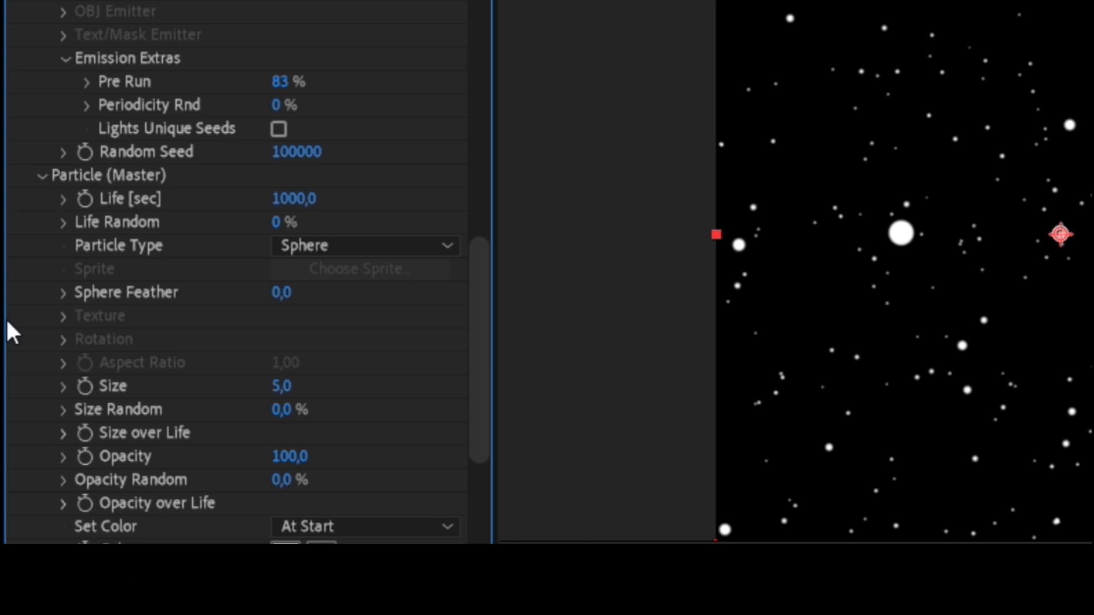
Set particle Size to 4 and Size Random to 50%.
click(285, 388)
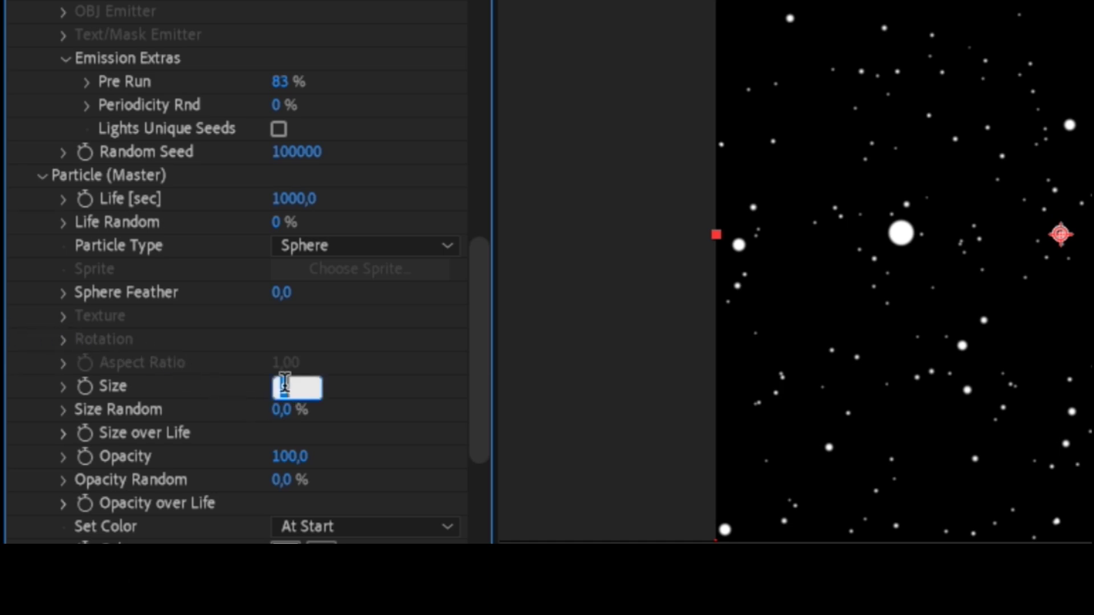
text(4)
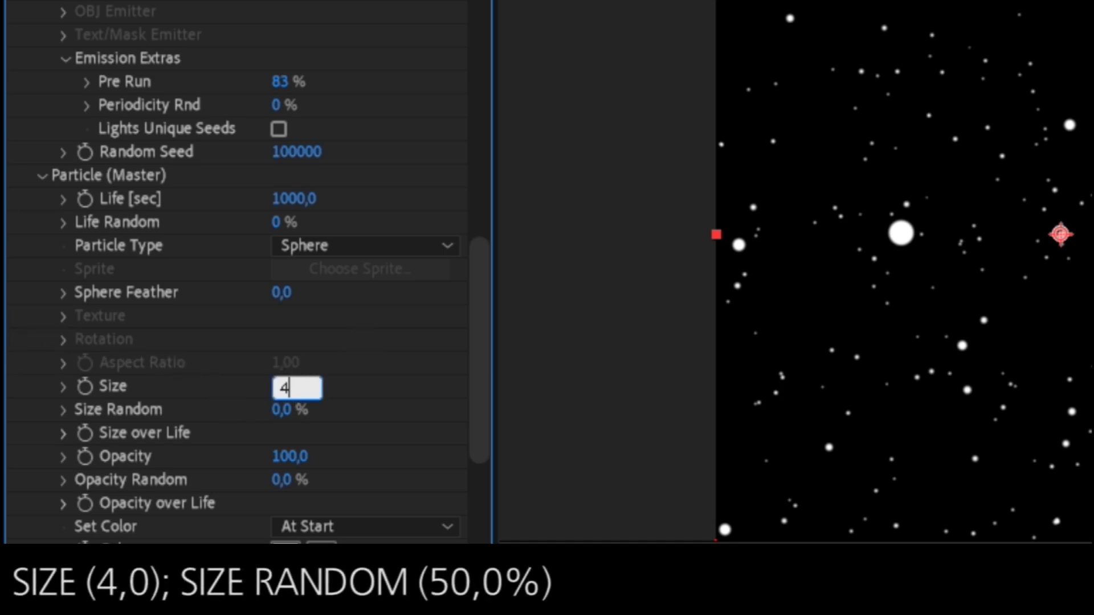
key(Return)
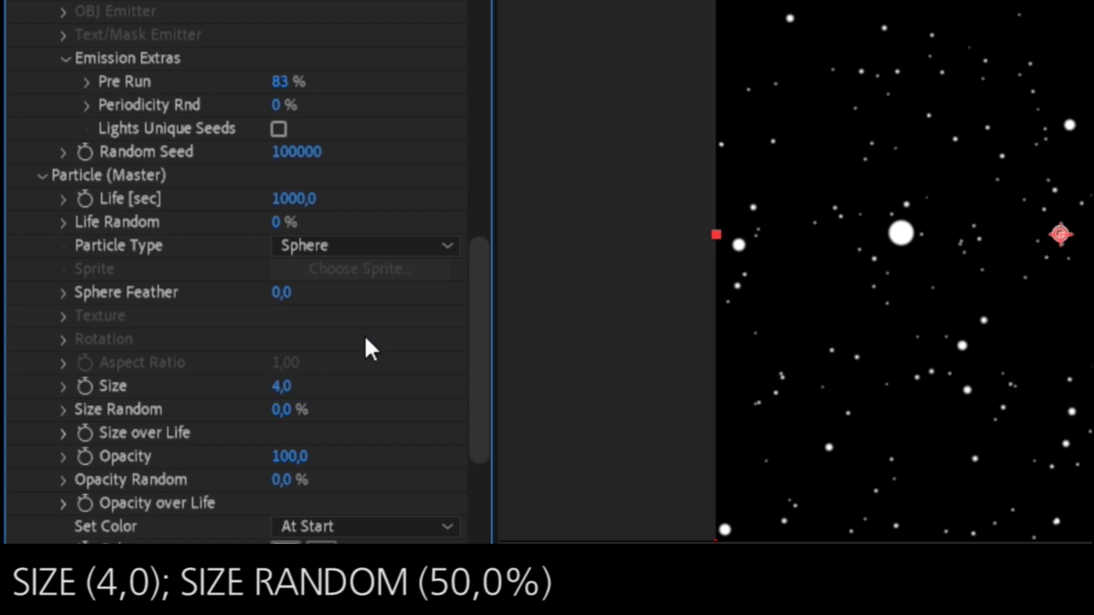
click(282, 410)
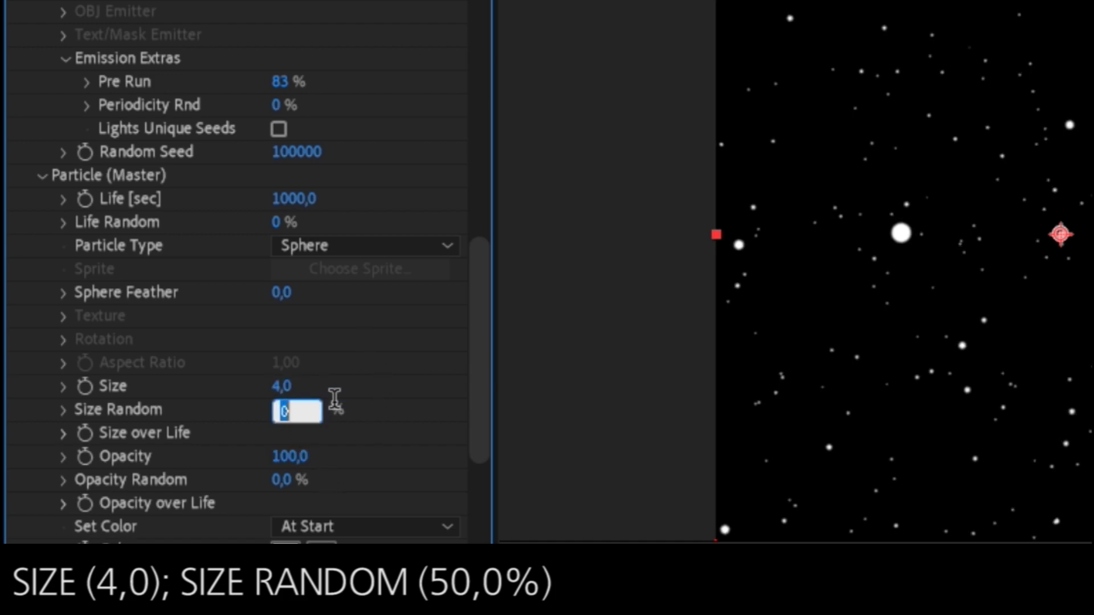
text(50)
key(Return)
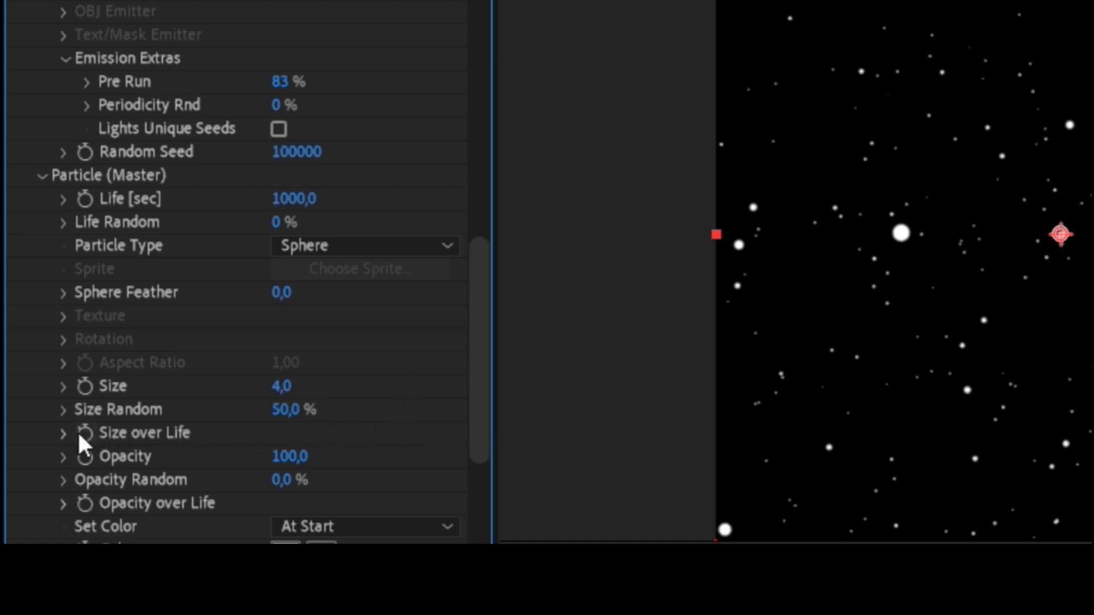
Randomize and smooth the Size over Life curve, then collapse it.
click(62, 434)
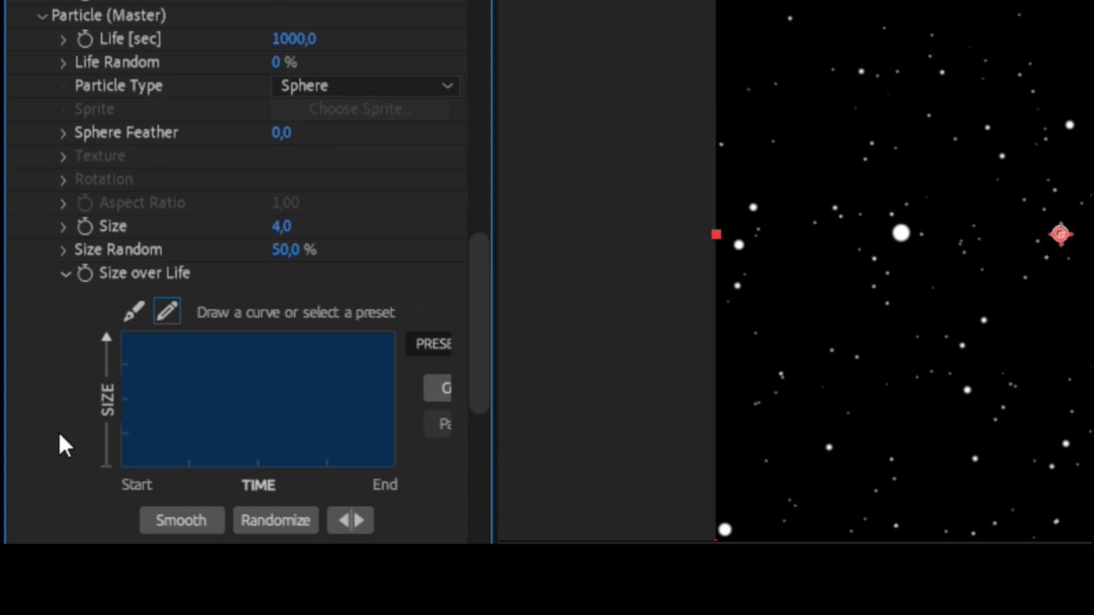
click(279, 519)
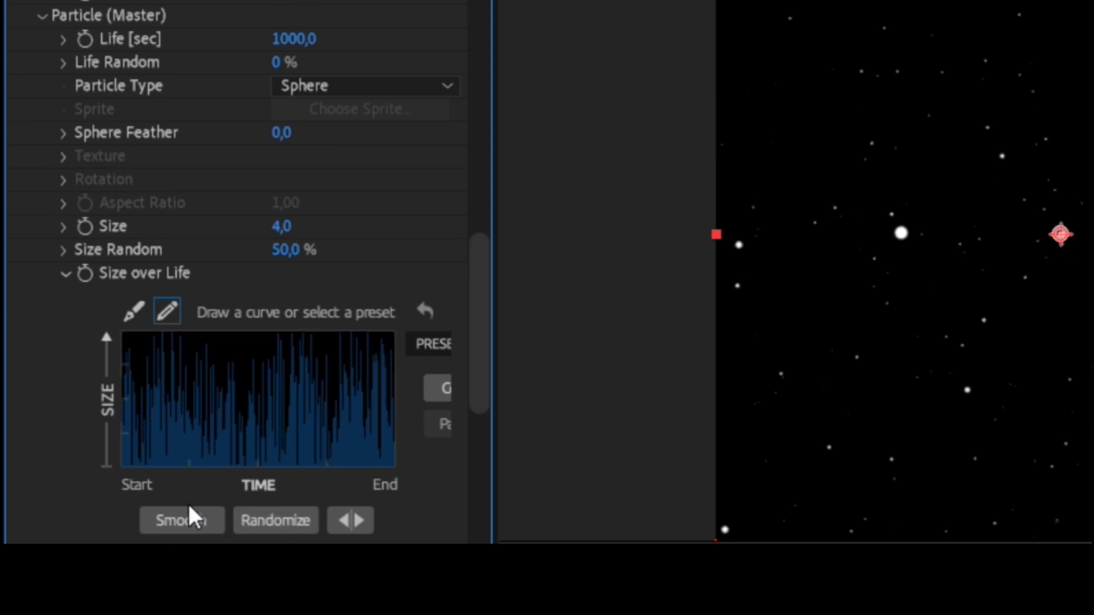
click(153, 520)
click(153, 520)
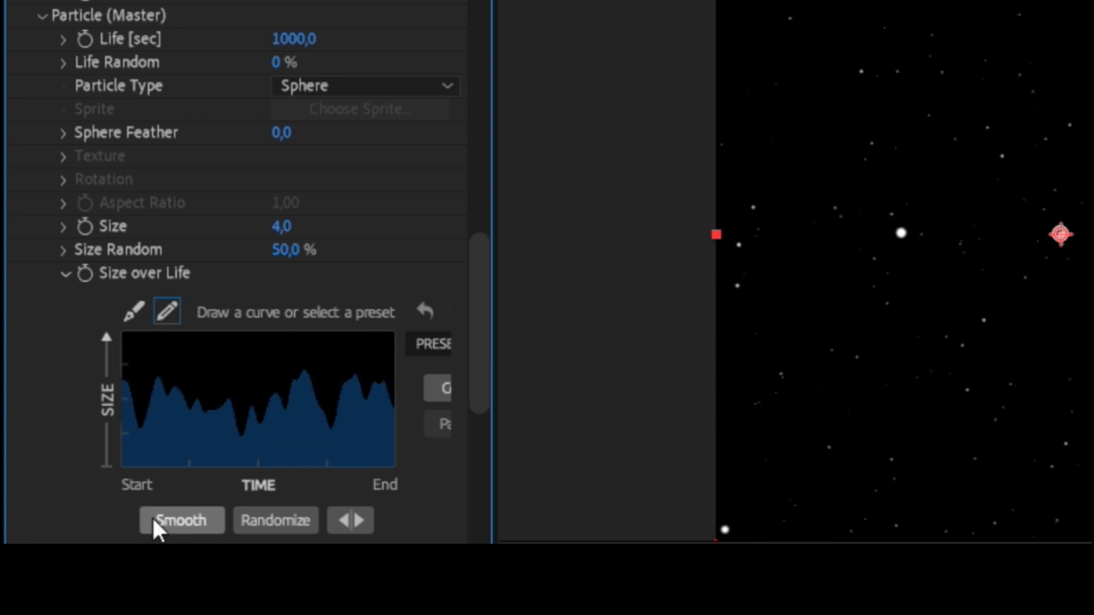
click(65, 274)
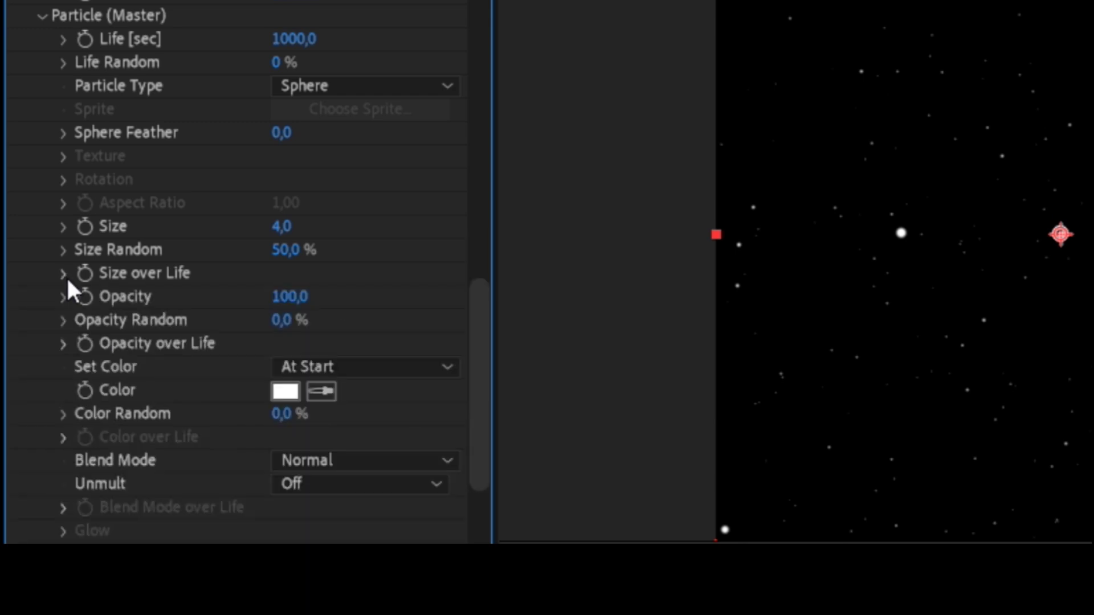
Set particle Opacity Random to 50%.
click(280, 321)
text(50)
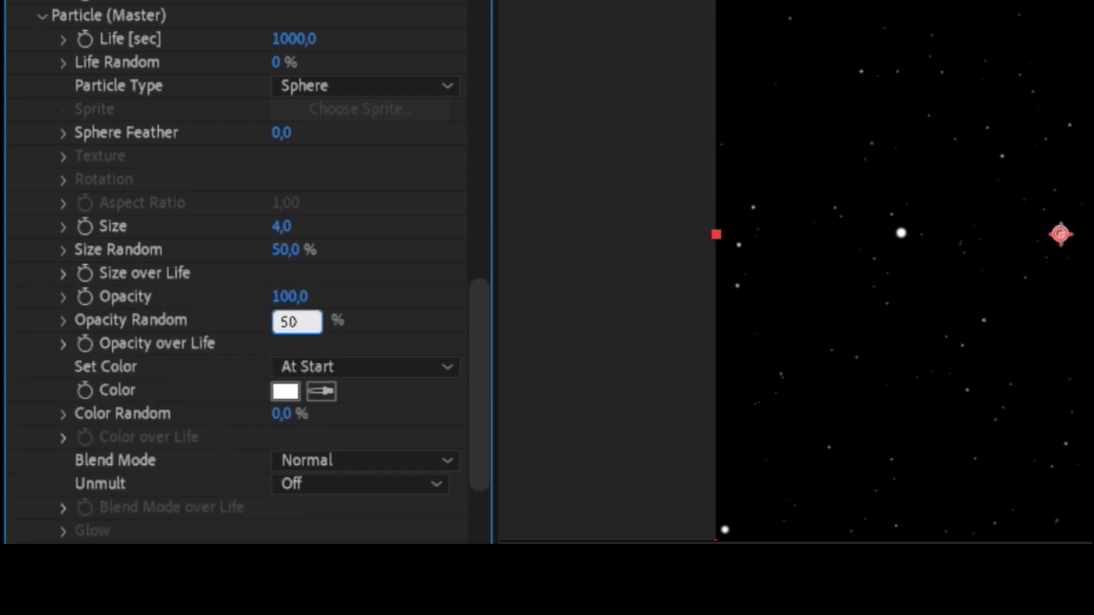
key(Return)
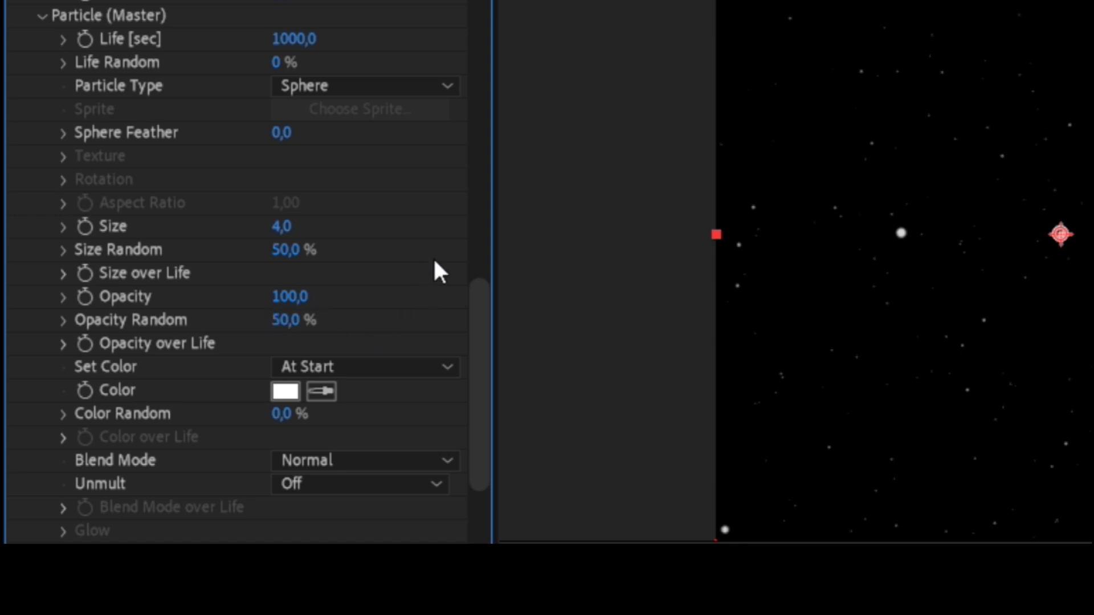
scroll(434, 262, down, 2)
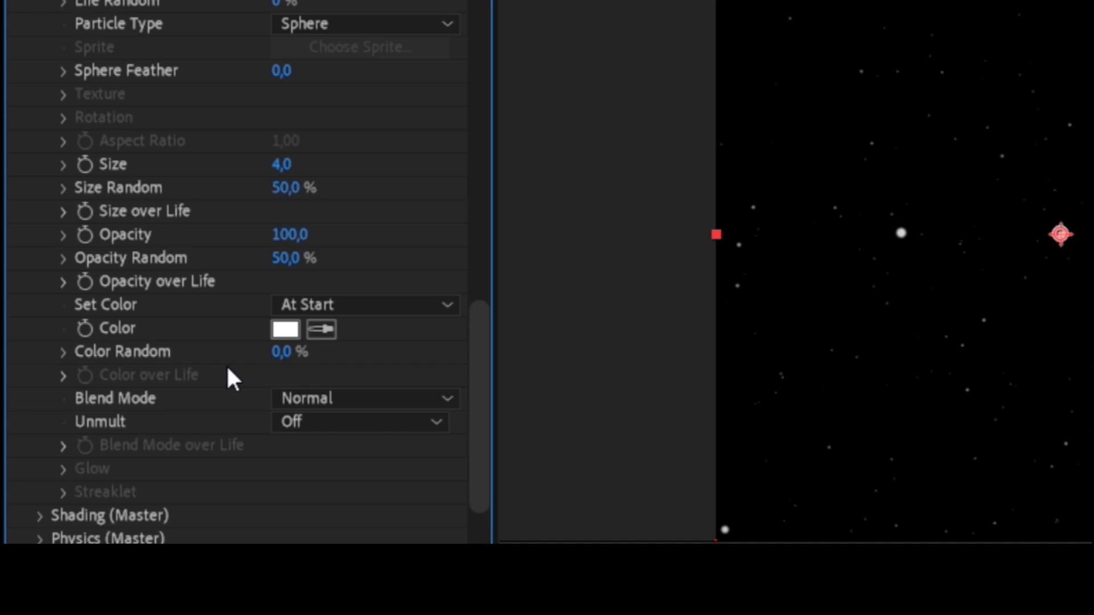
scroll(226, 379, down, 2)
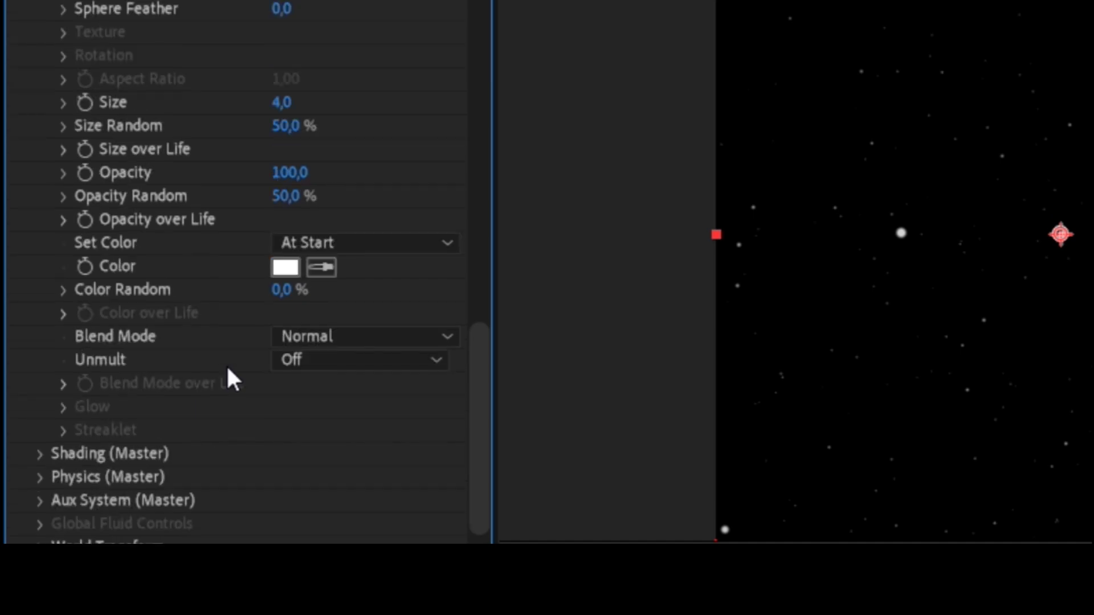
Change the particle colour to fully saturated cyan 00FFDE.
click(285, 266)
mouse_move(459, 226)
mouse_down()
mouse_move(462, 237)
mouse_move(461, 214)
mouse_move(463, 228)
mouse_up()
drag(330, 183, 664, 136)
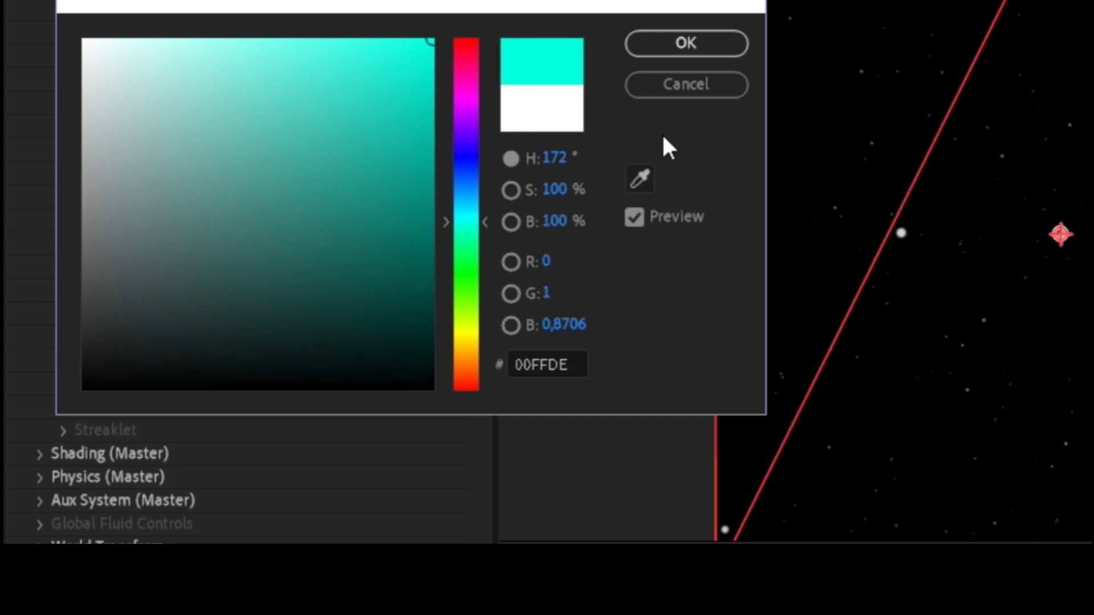
click(662, 43)
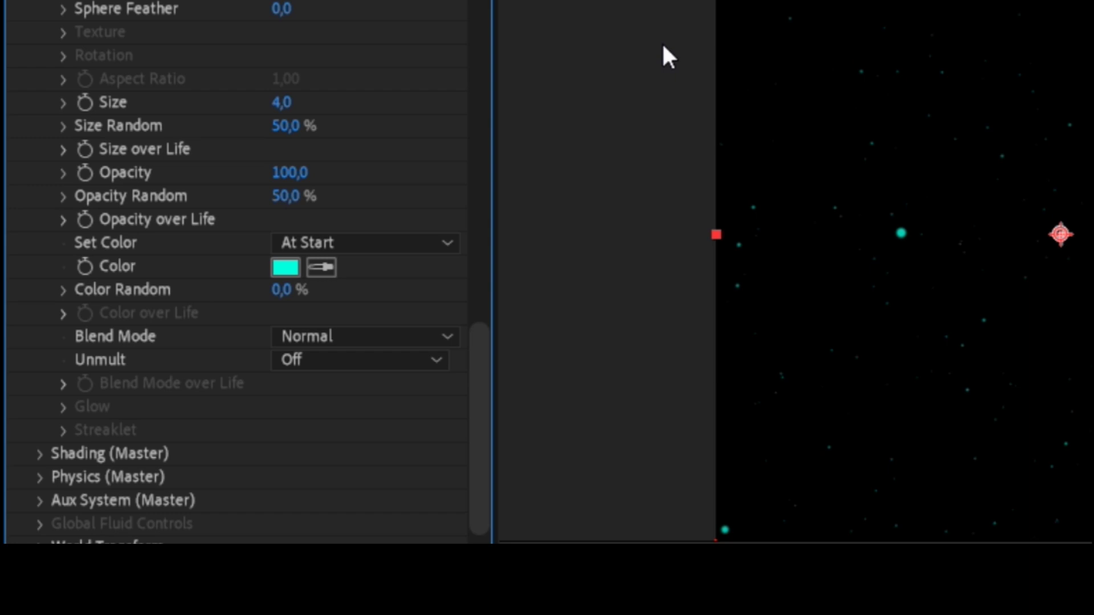
Set World Transform Z Offset W to 120 and preview around 14 seconds.
scroll(298, 440, down, 1)
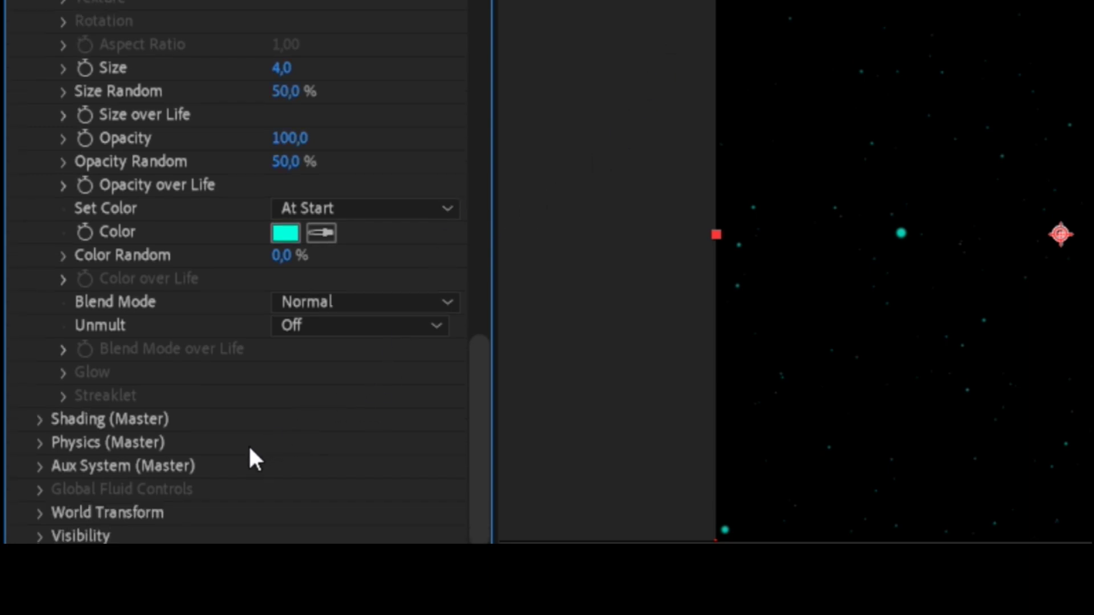
click(40, 512)
scroll(274, 382, down, 1)
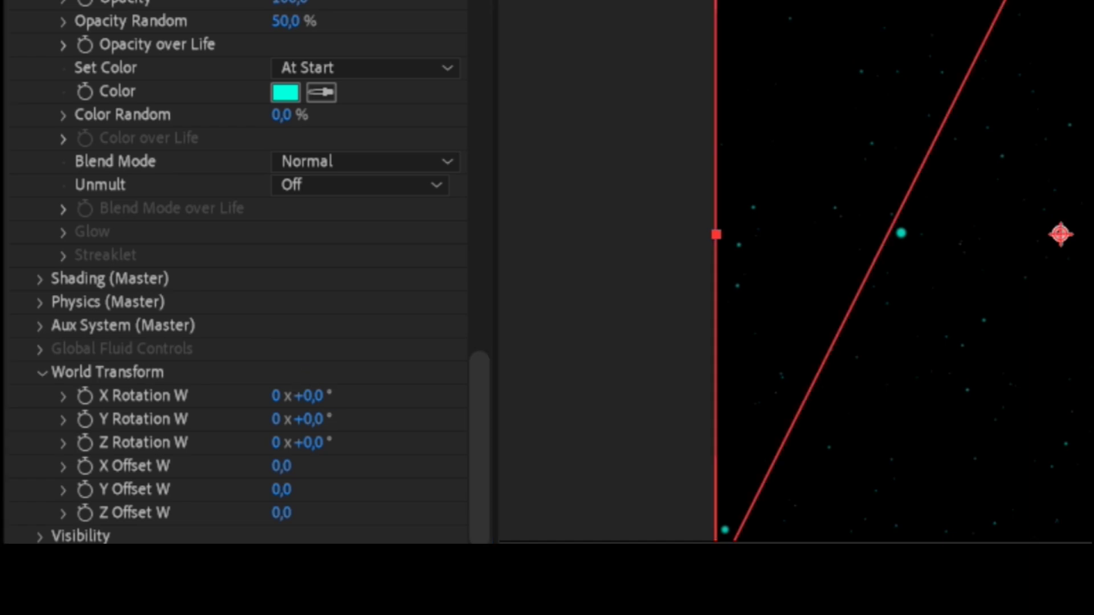
click(93, 516)
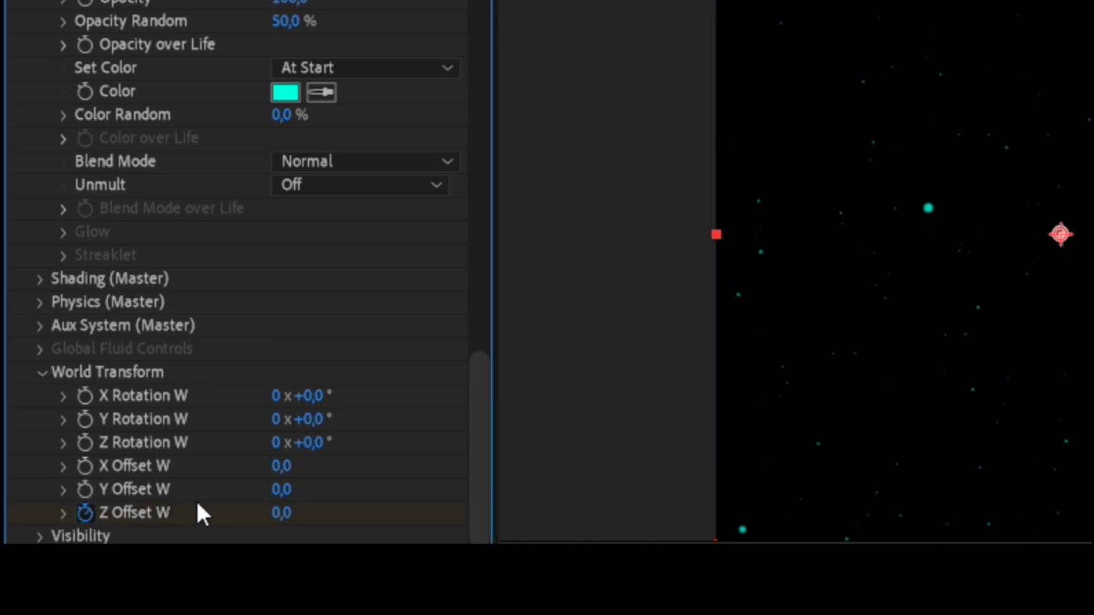
click(272, 511)
text(120)
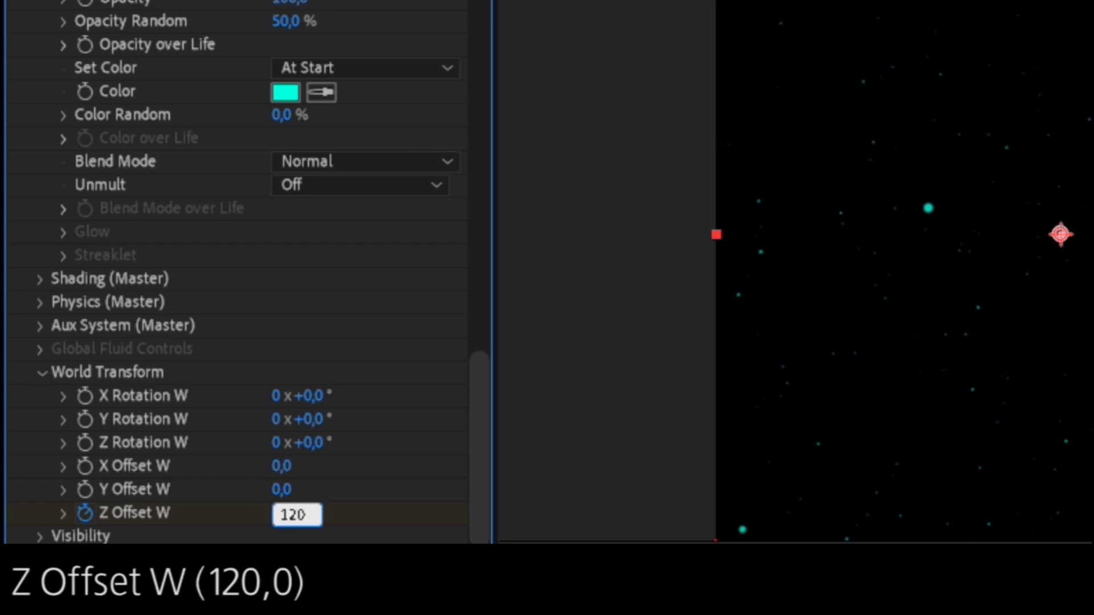
key(Return)
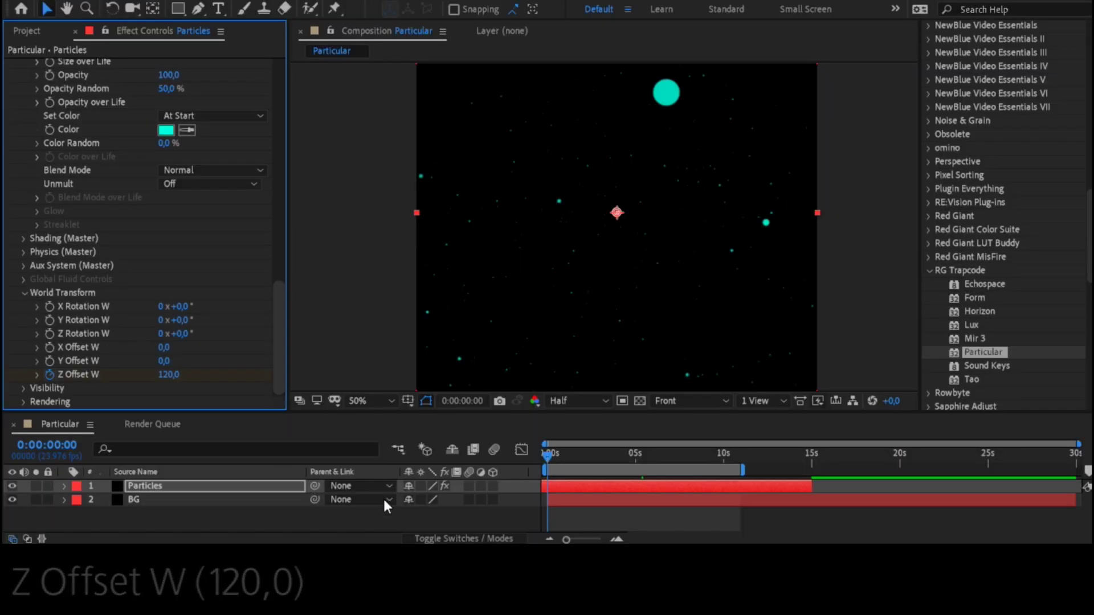
drag(782, 454, 809, 461)
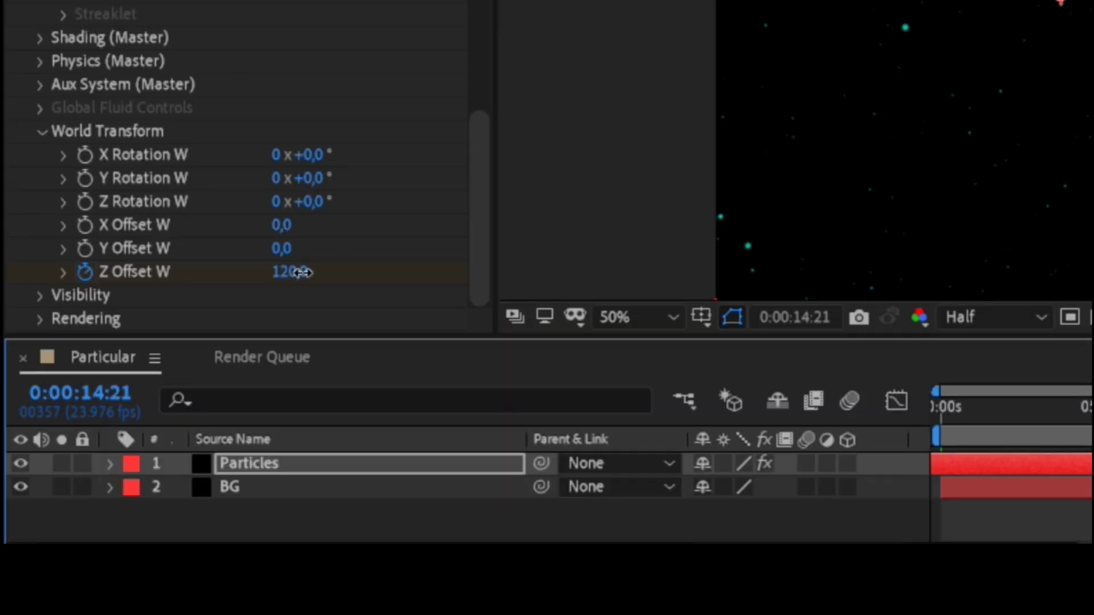
Change Z Offset W to 400 and return the current time to about 5 seconds.
click(296, 272)
text(40)
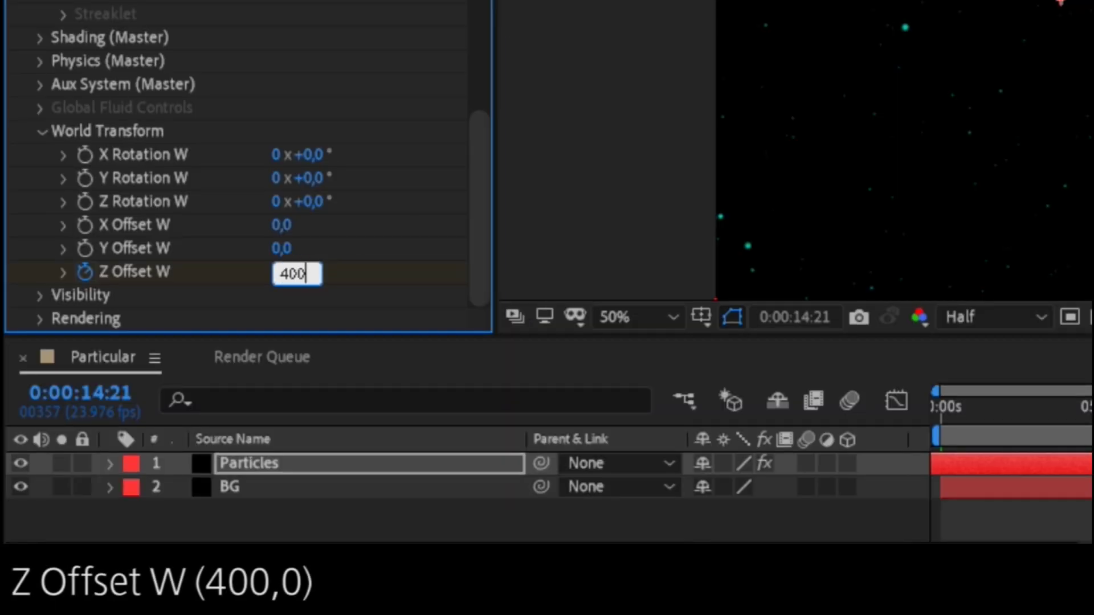
text(0)
key(Return)
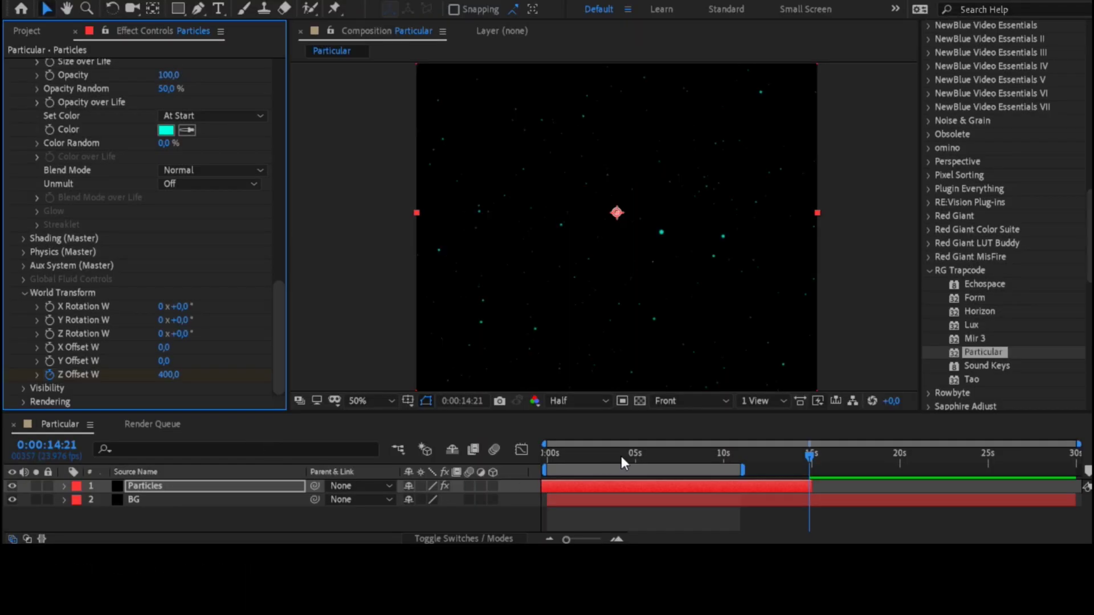
click(649, 453)
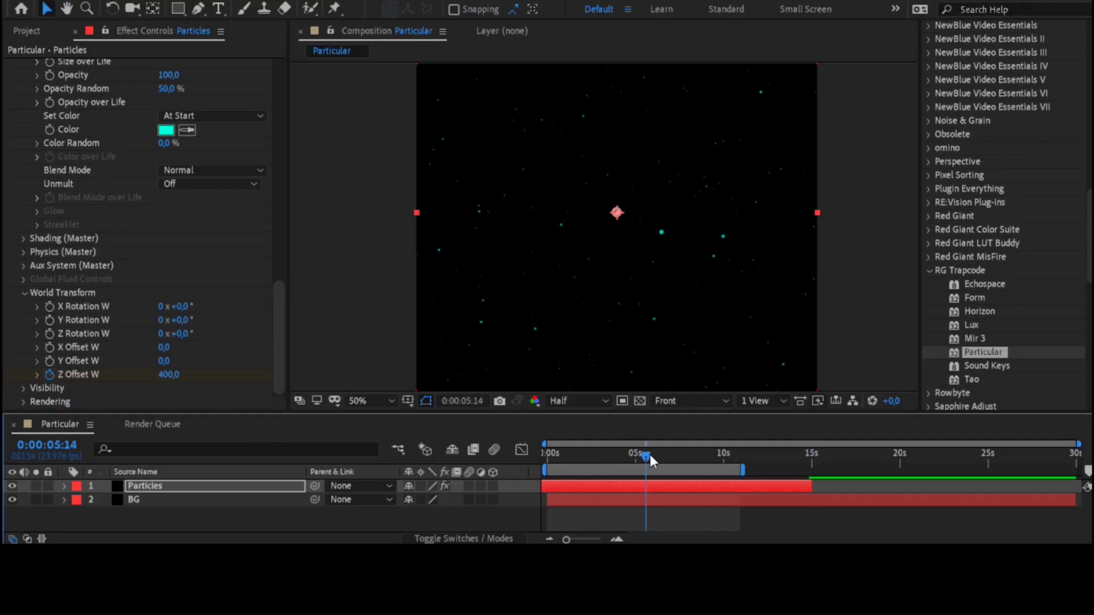
Find Deep Glow by searching 'deep' in Effects & Presets and apply it to the Particles layer.
scroll(1083, 251, up, 2)
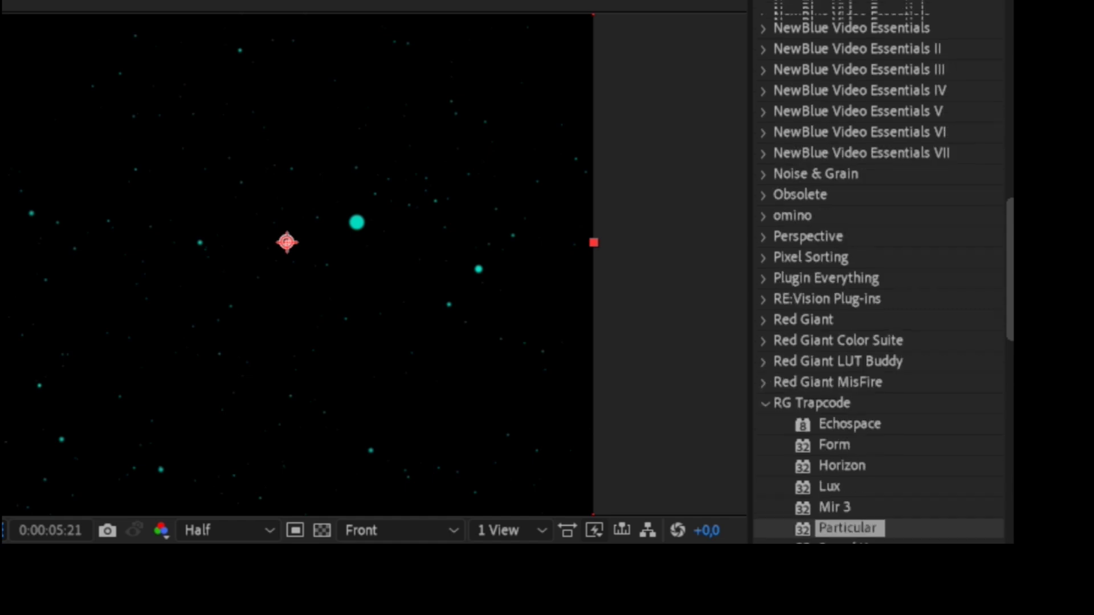
scroll(945, 92, up, 15)
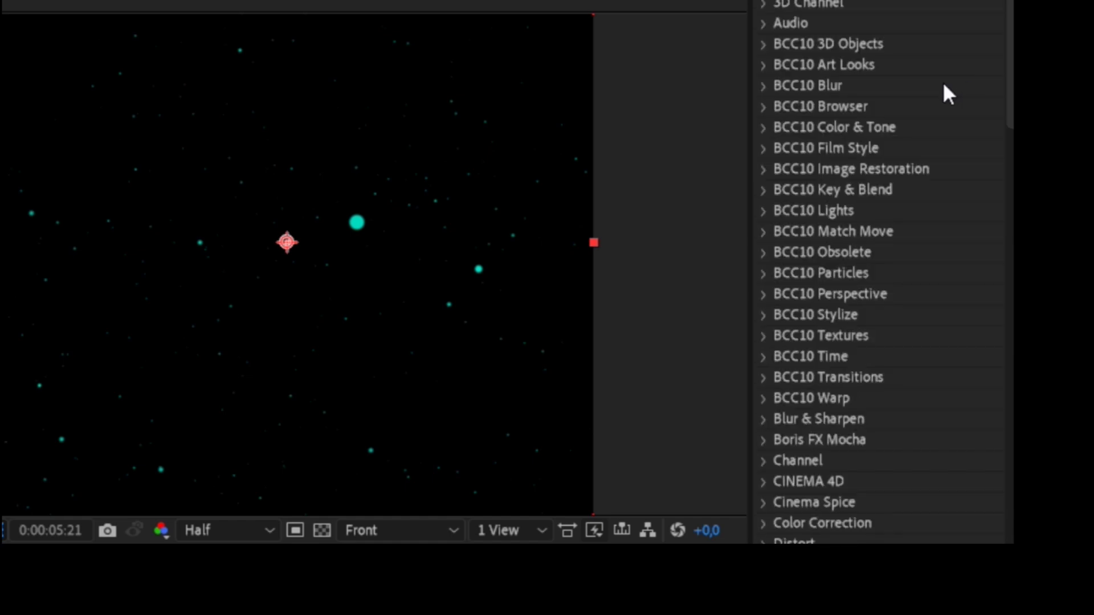
key(ctrl+f)
text(deep)
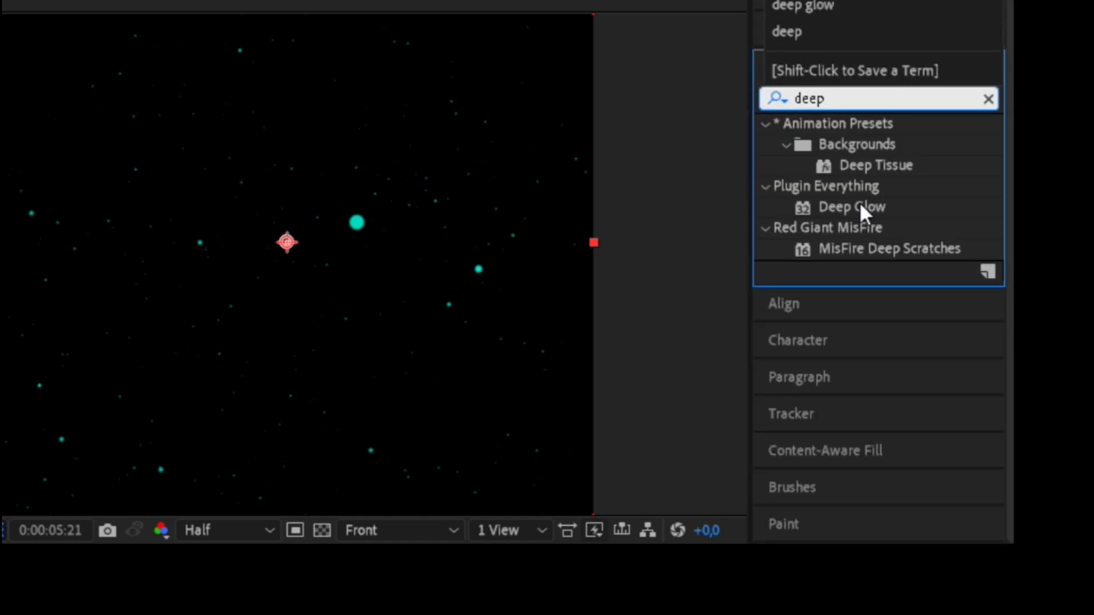
drag(859, 202, 617, 485)
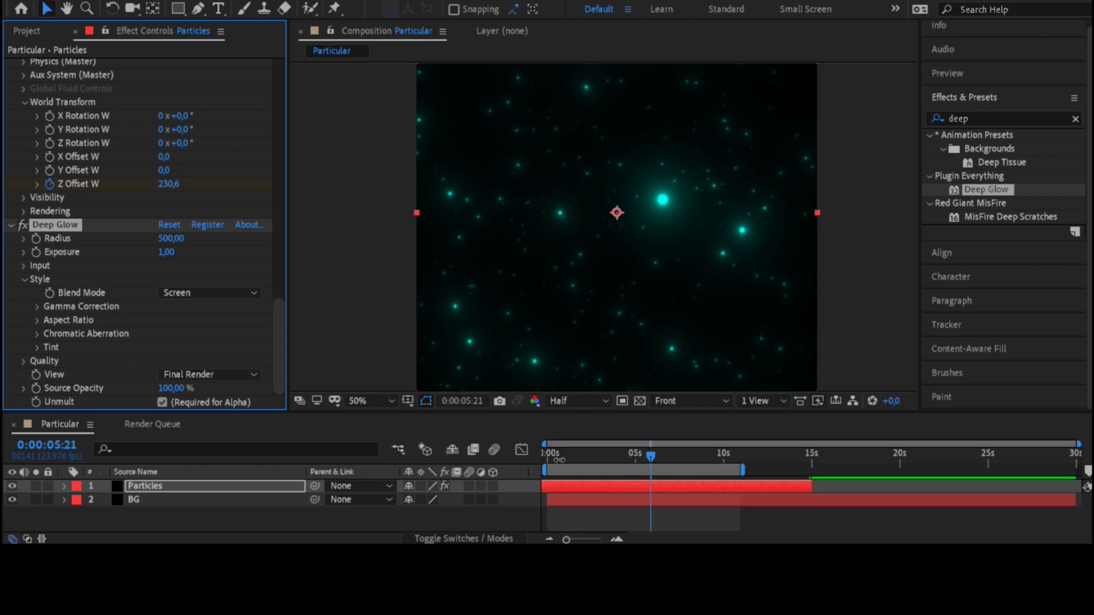
Lower the Deep Glow Radius to 207,00, keeping the preview resolution at Half.
drag(165, 238, 96, 244)
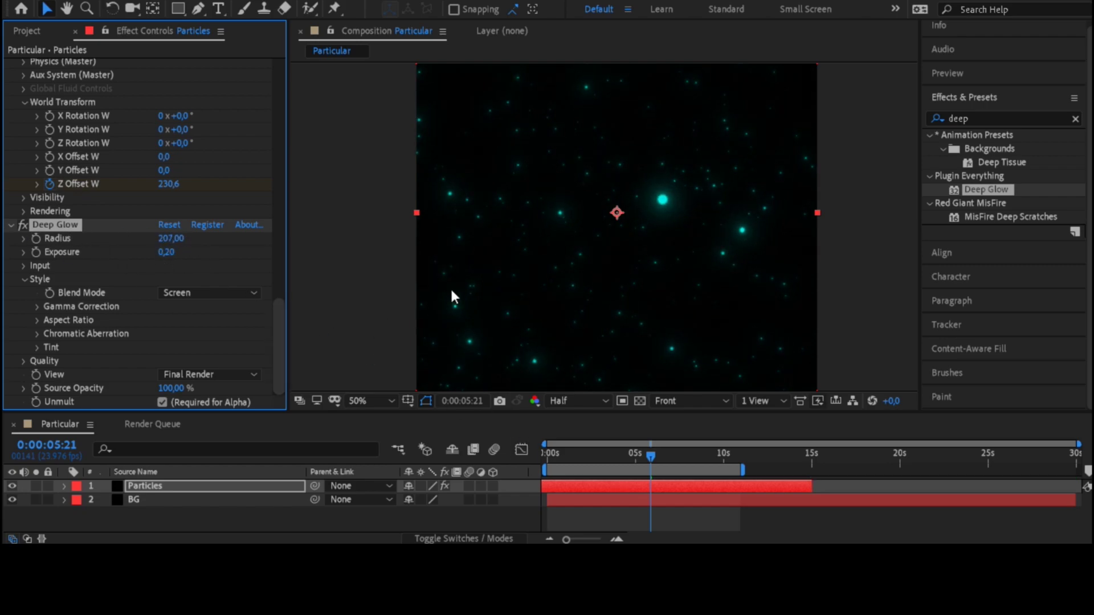
click(575, 401)
click(562, 439)
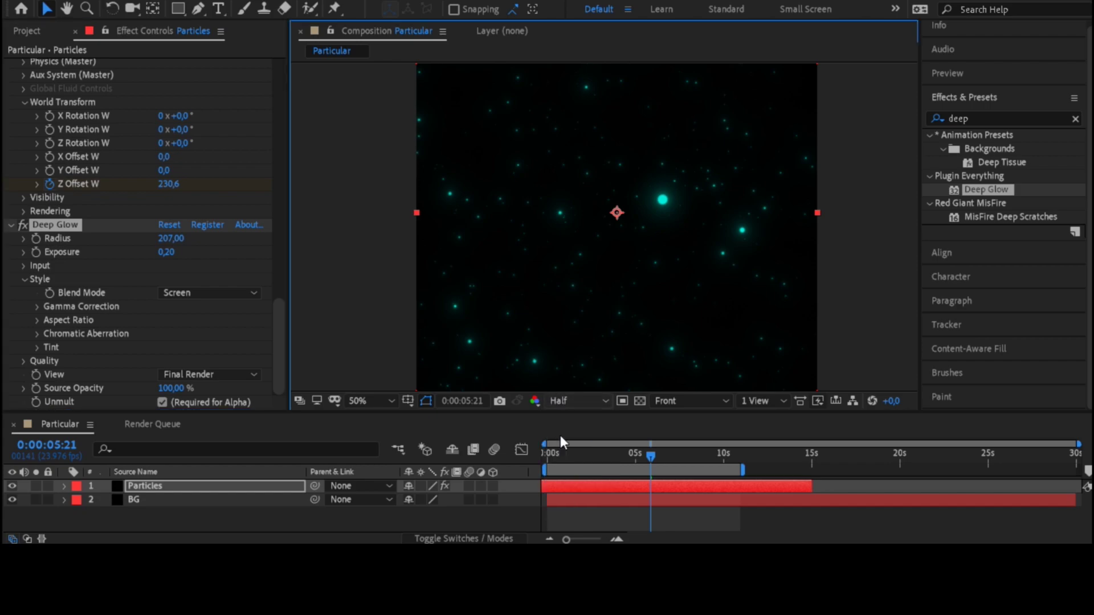